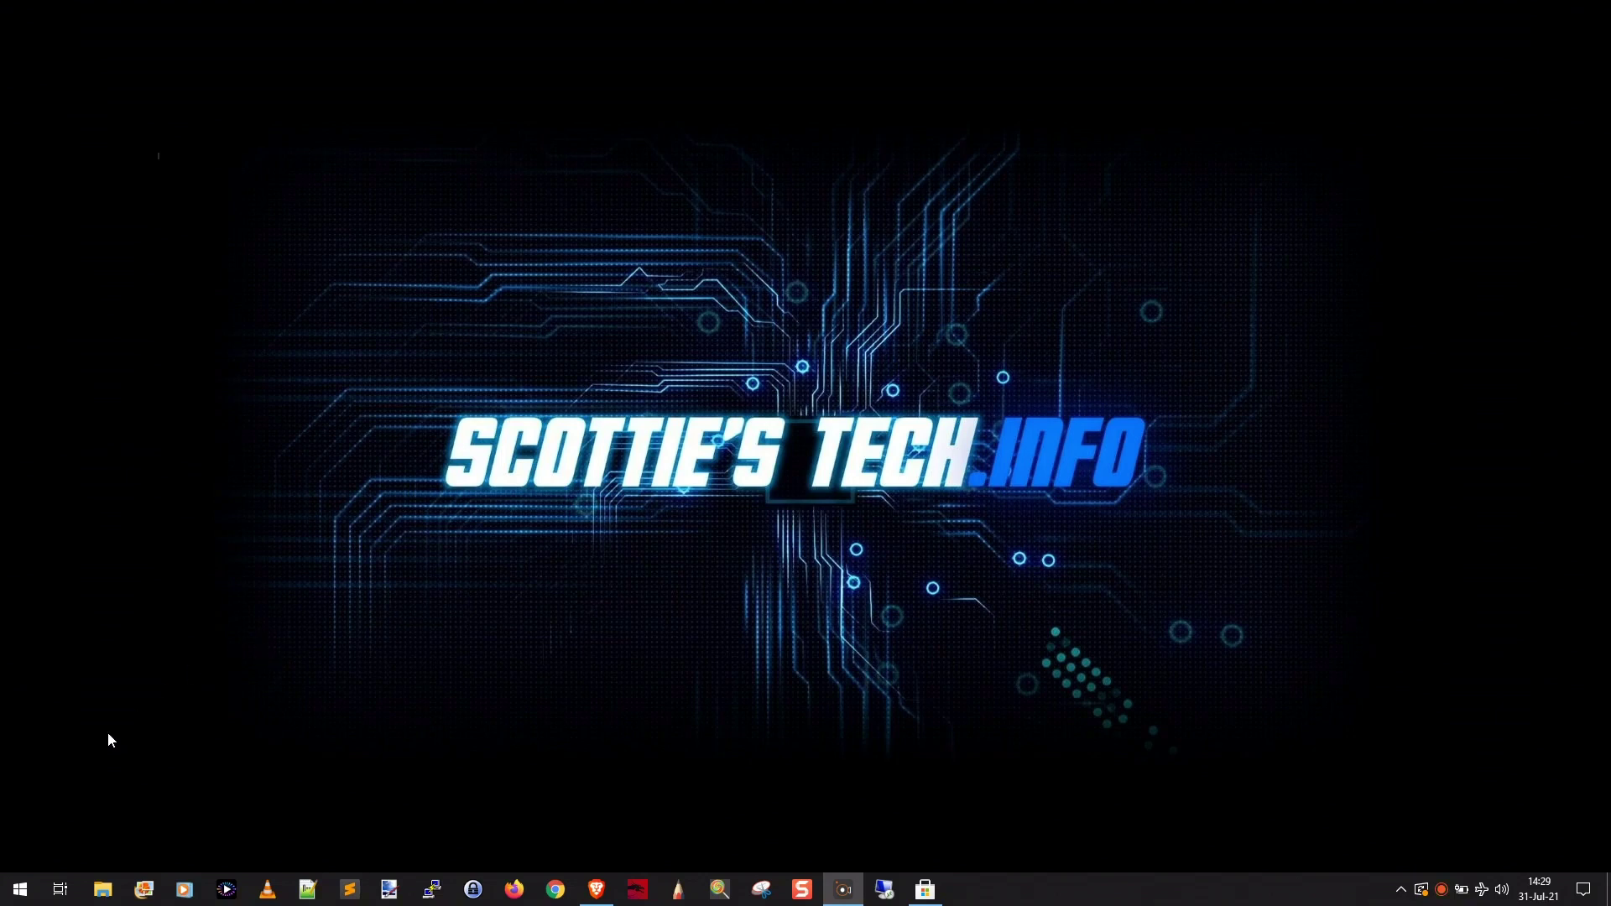
Step: Enable Xbox Game Bar in the Windows Gaming settings
left_click(21, 889)
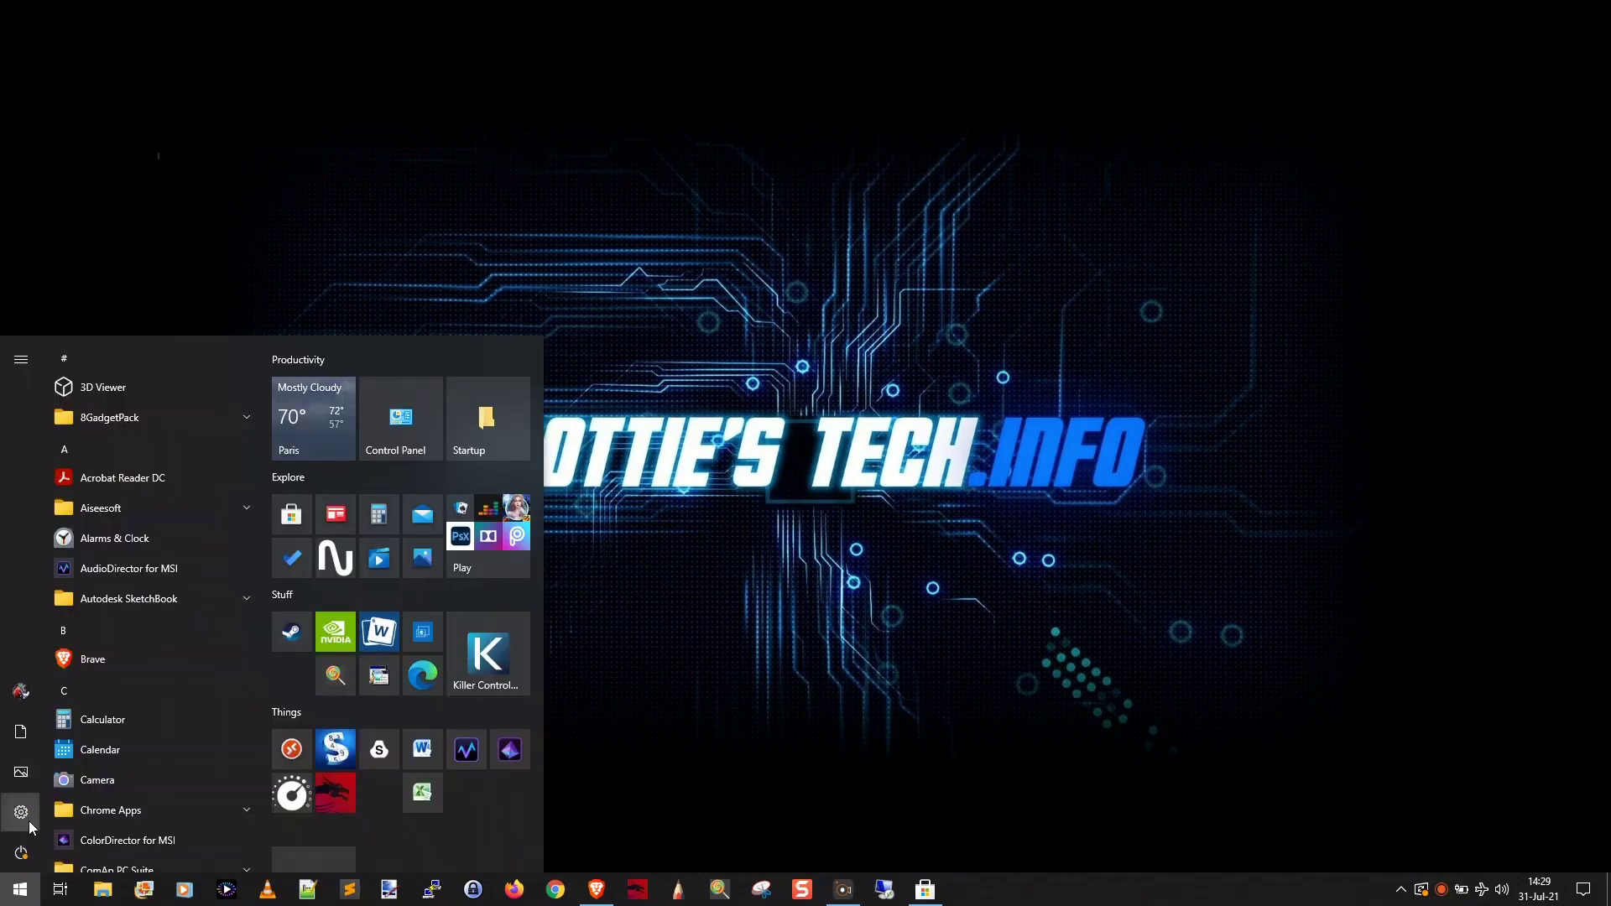
left_click(26, 809)
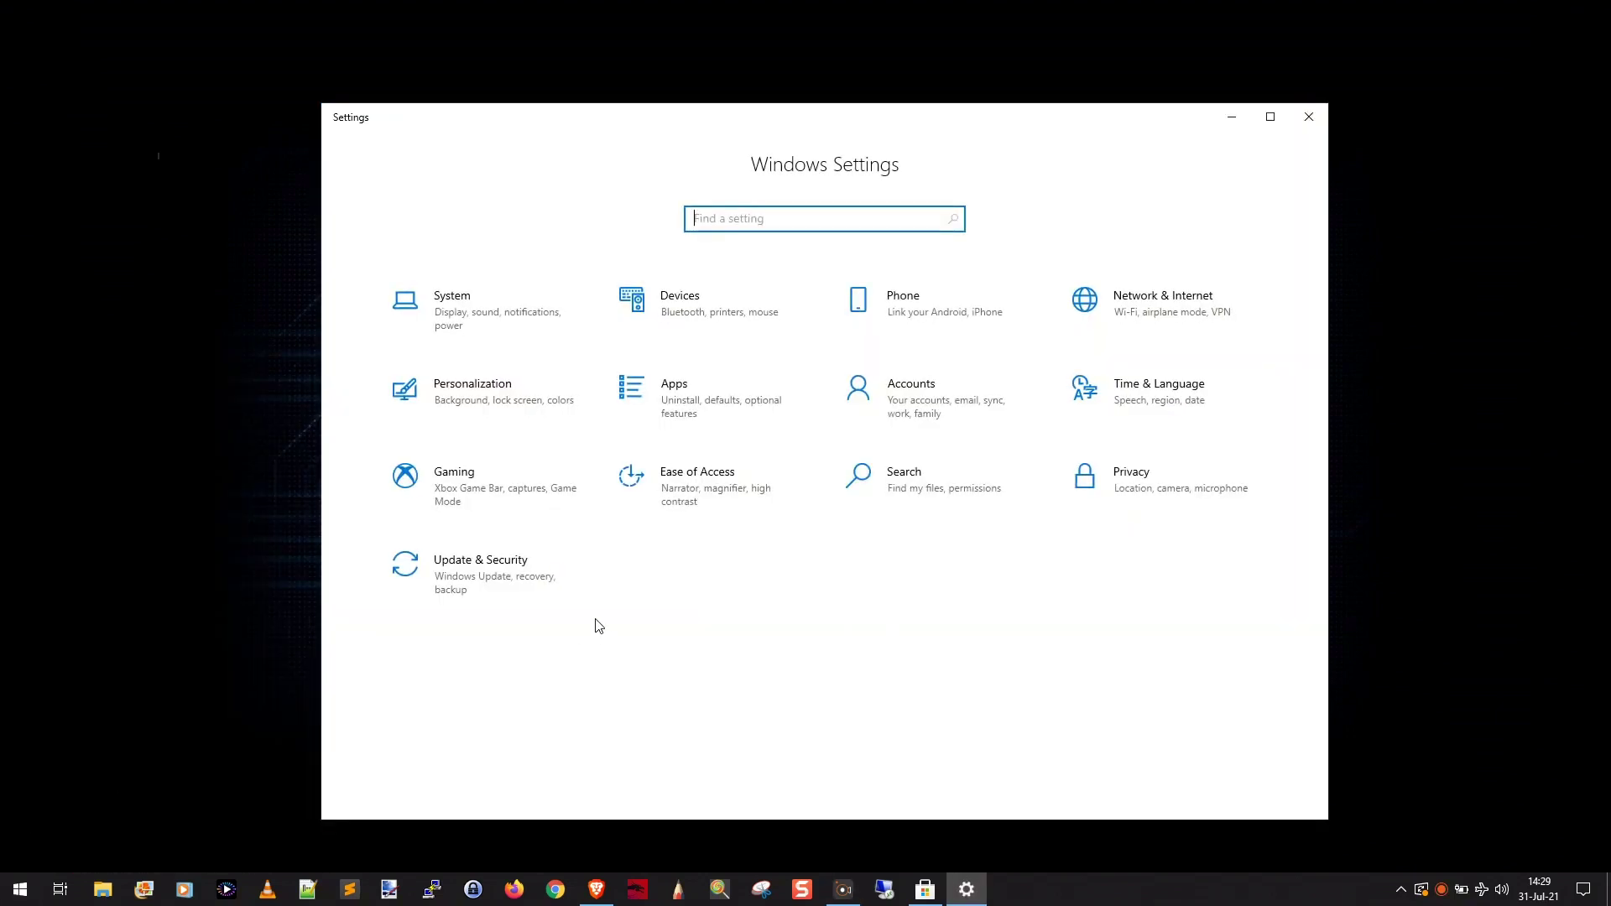
left_click(500, 497)
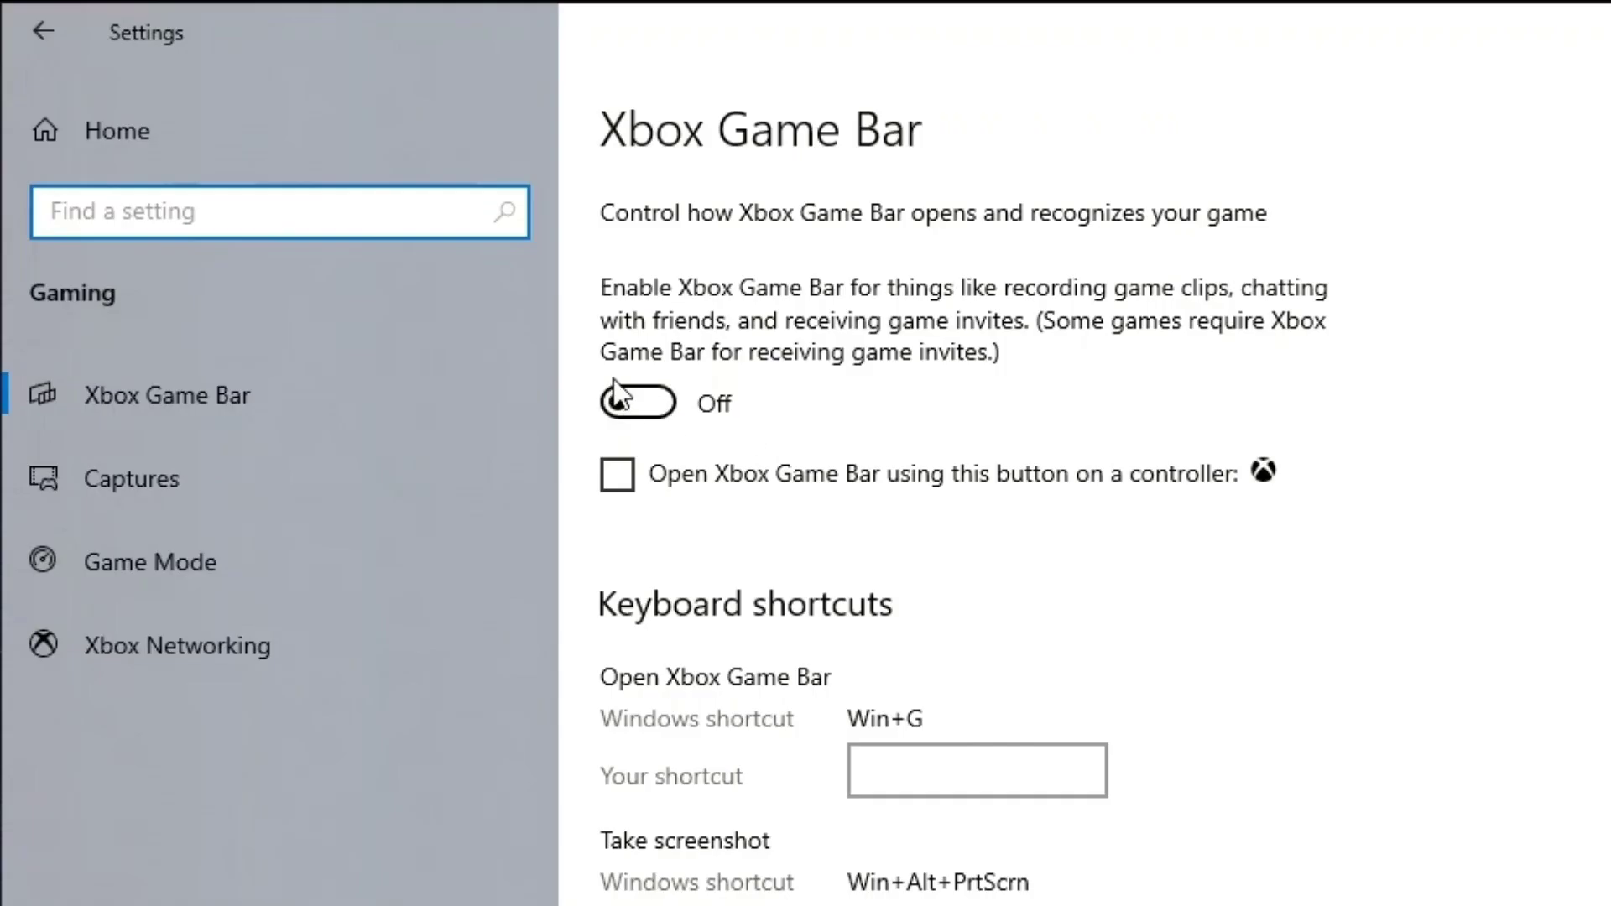
left_click(655, 400)
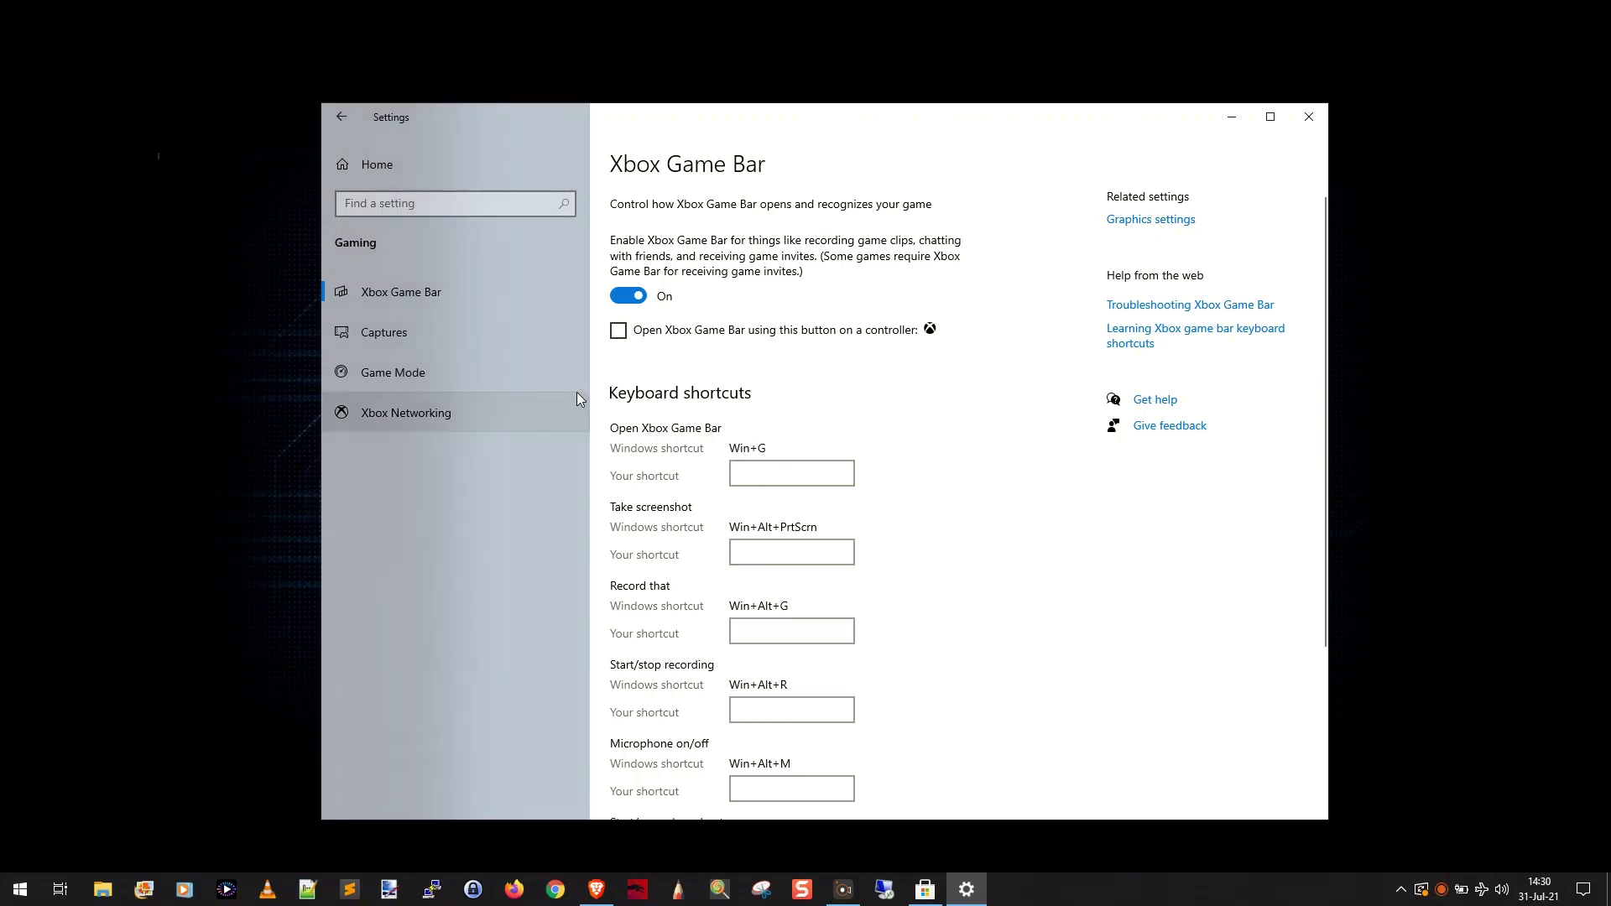
Step: Enable audio recording in the Gaming Captures settings, have the mic on by default when recording, and close the settings window
left_click(385, 337)
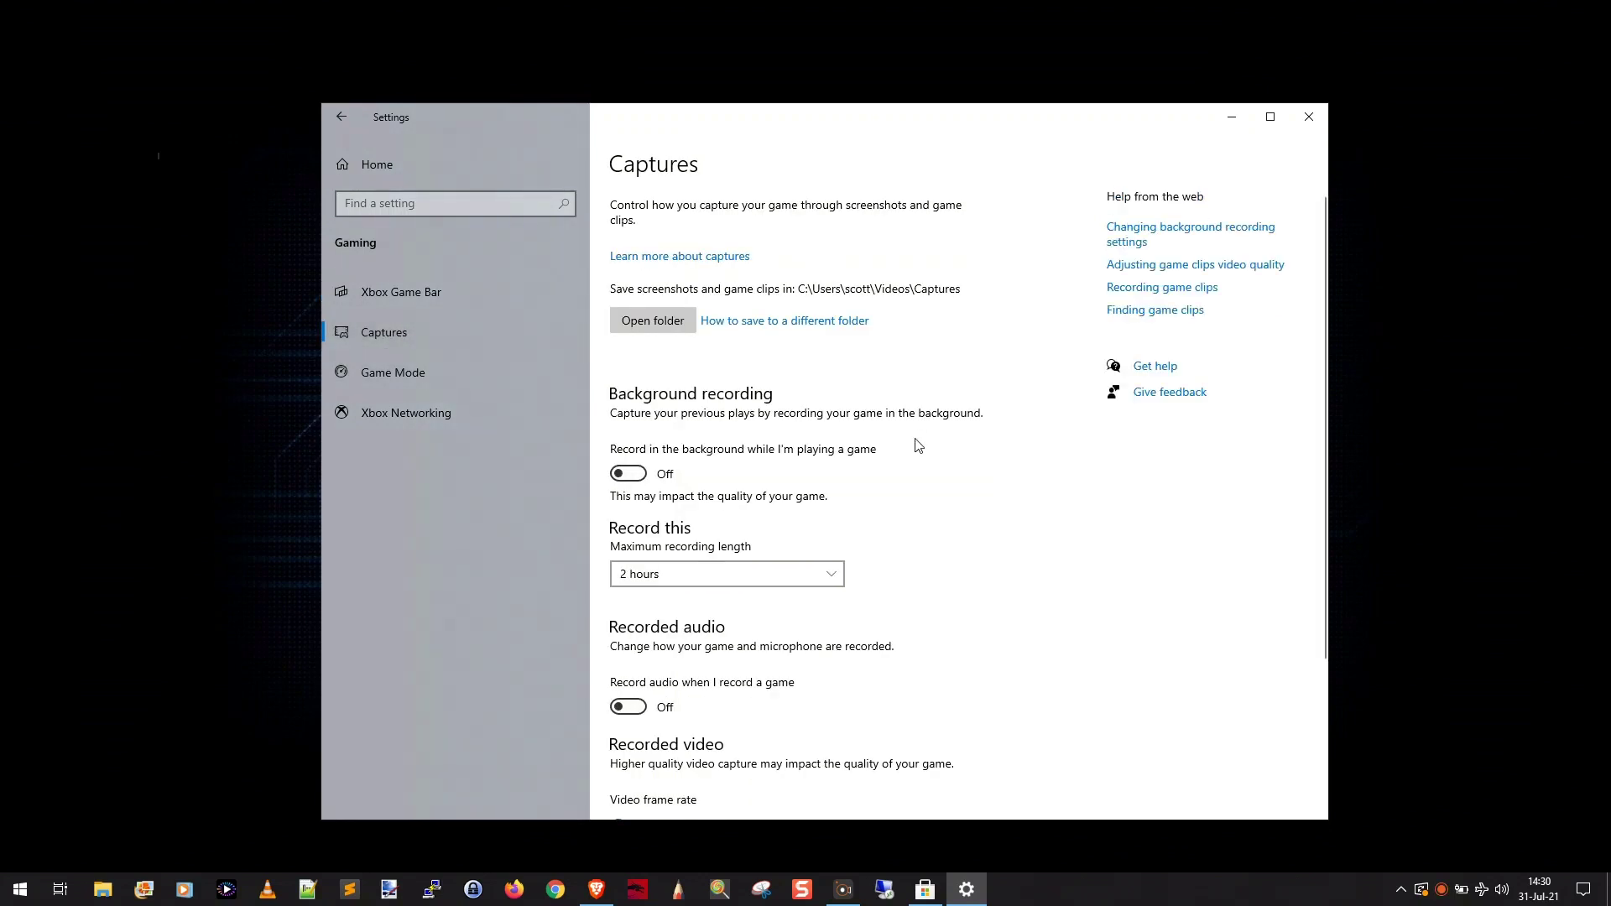
scroll(920, 446, "down", 5)
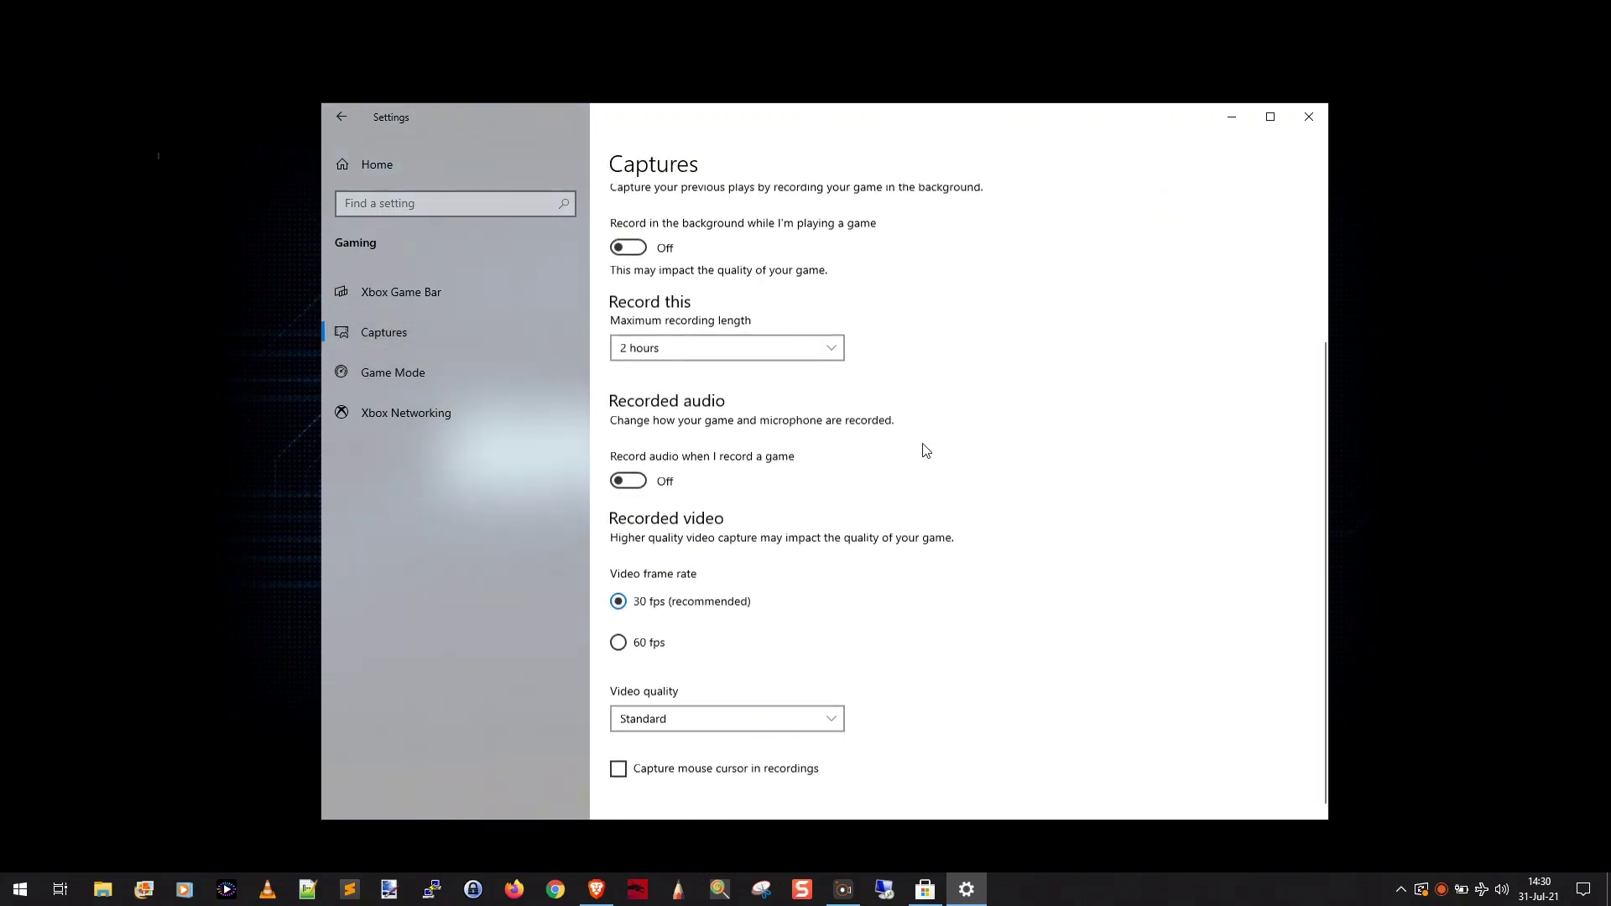
left_click(635, 481)
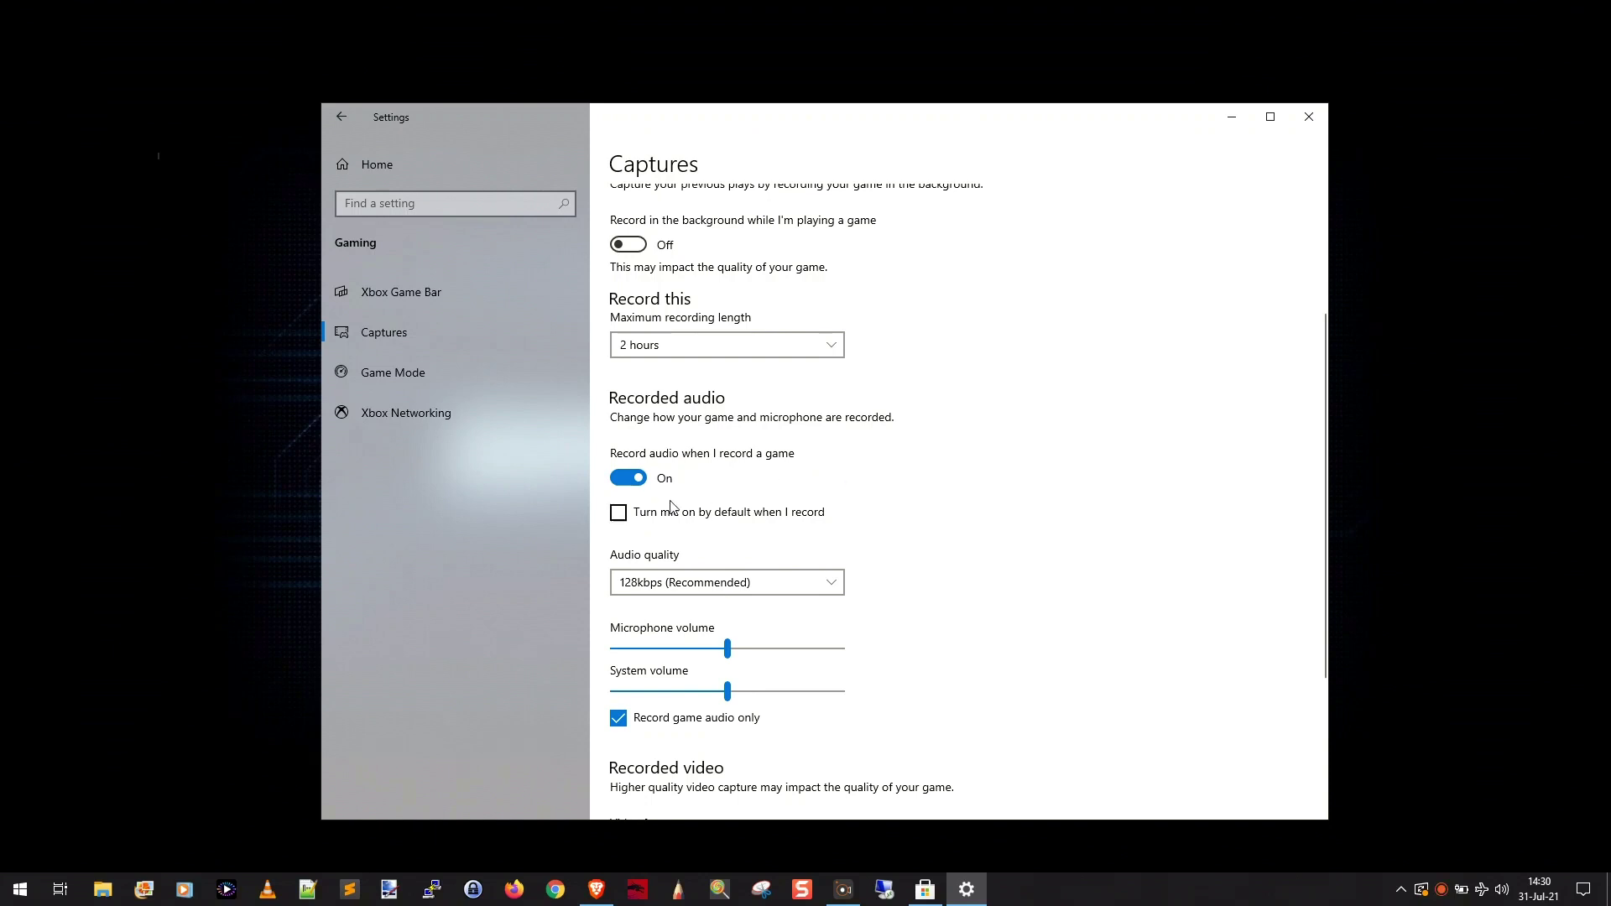
left_click(619, 513)
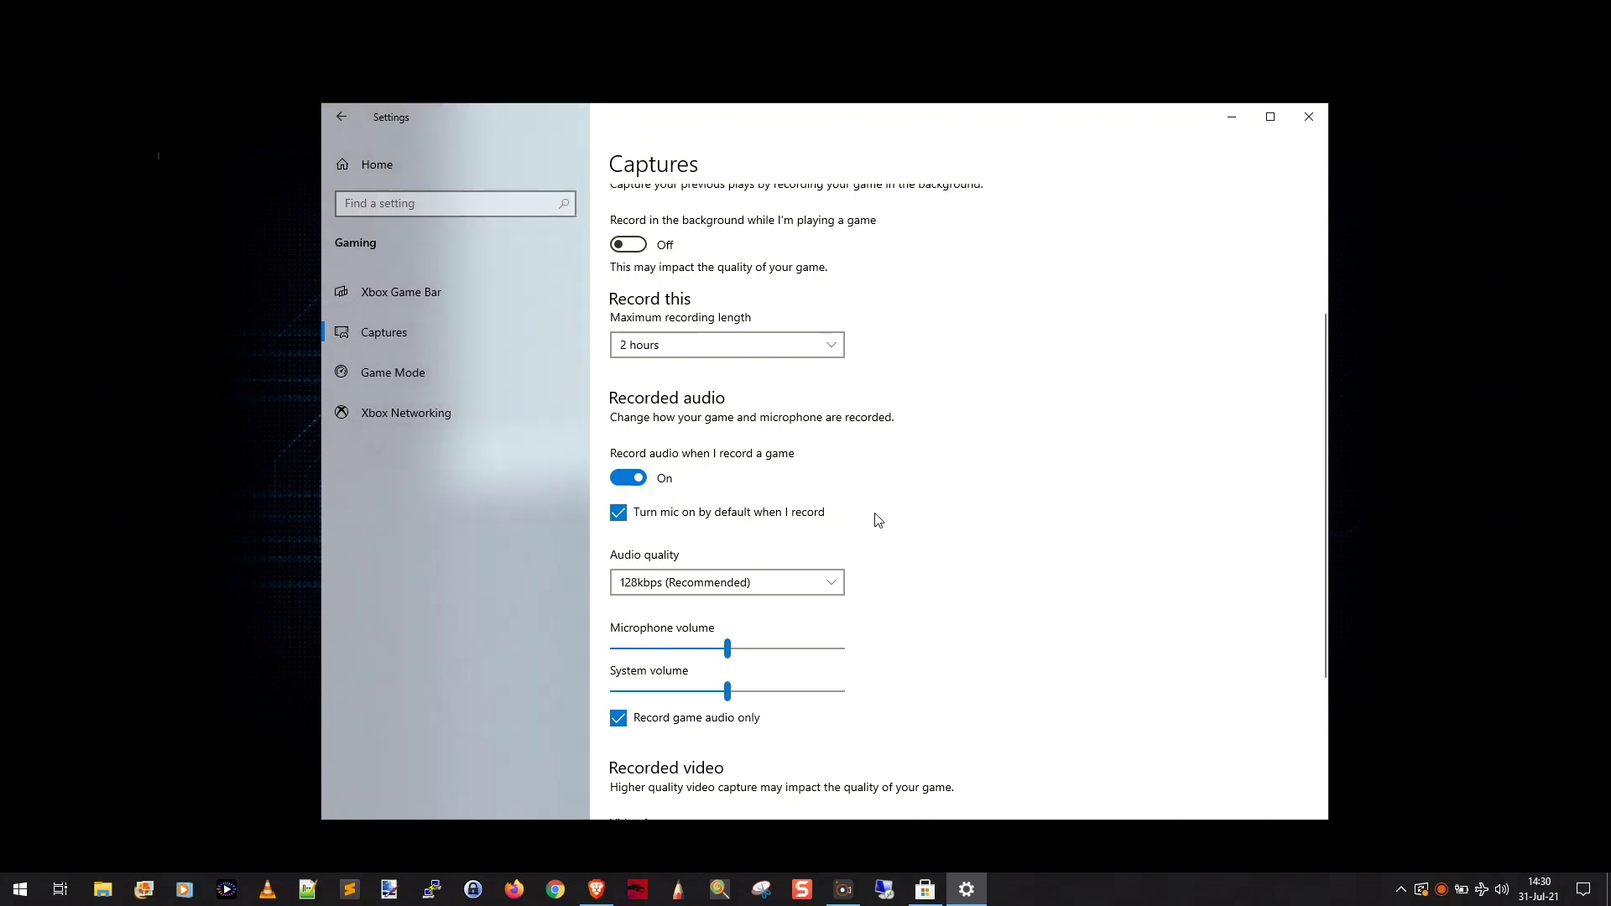
scroll(878, 520, "down", 2)
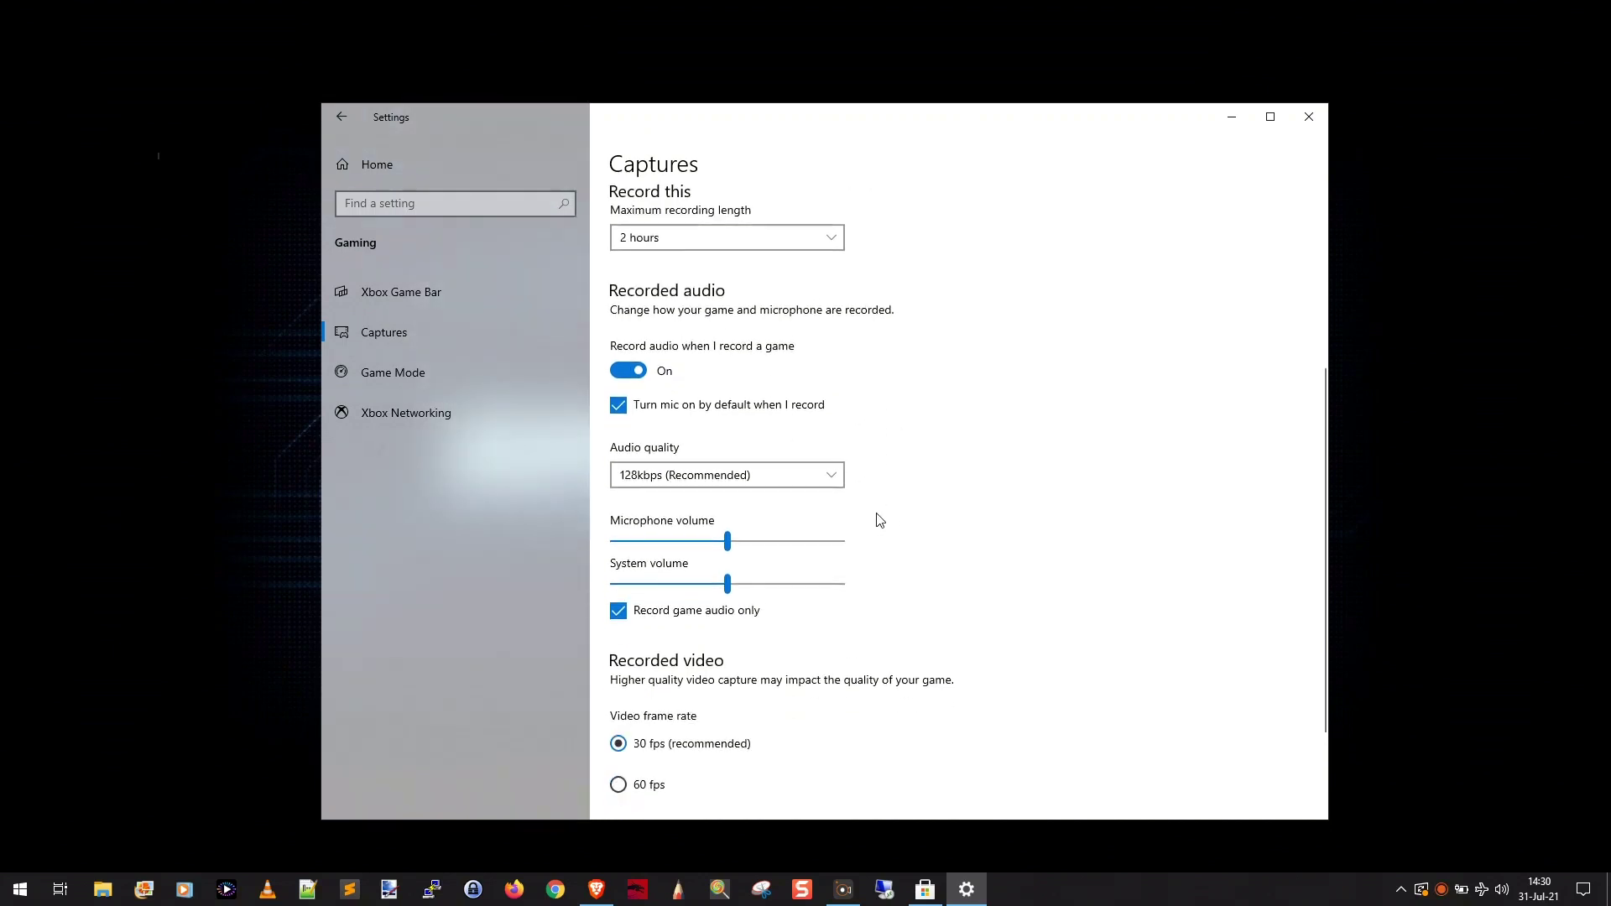
scroll(879, 520, "down", 3)
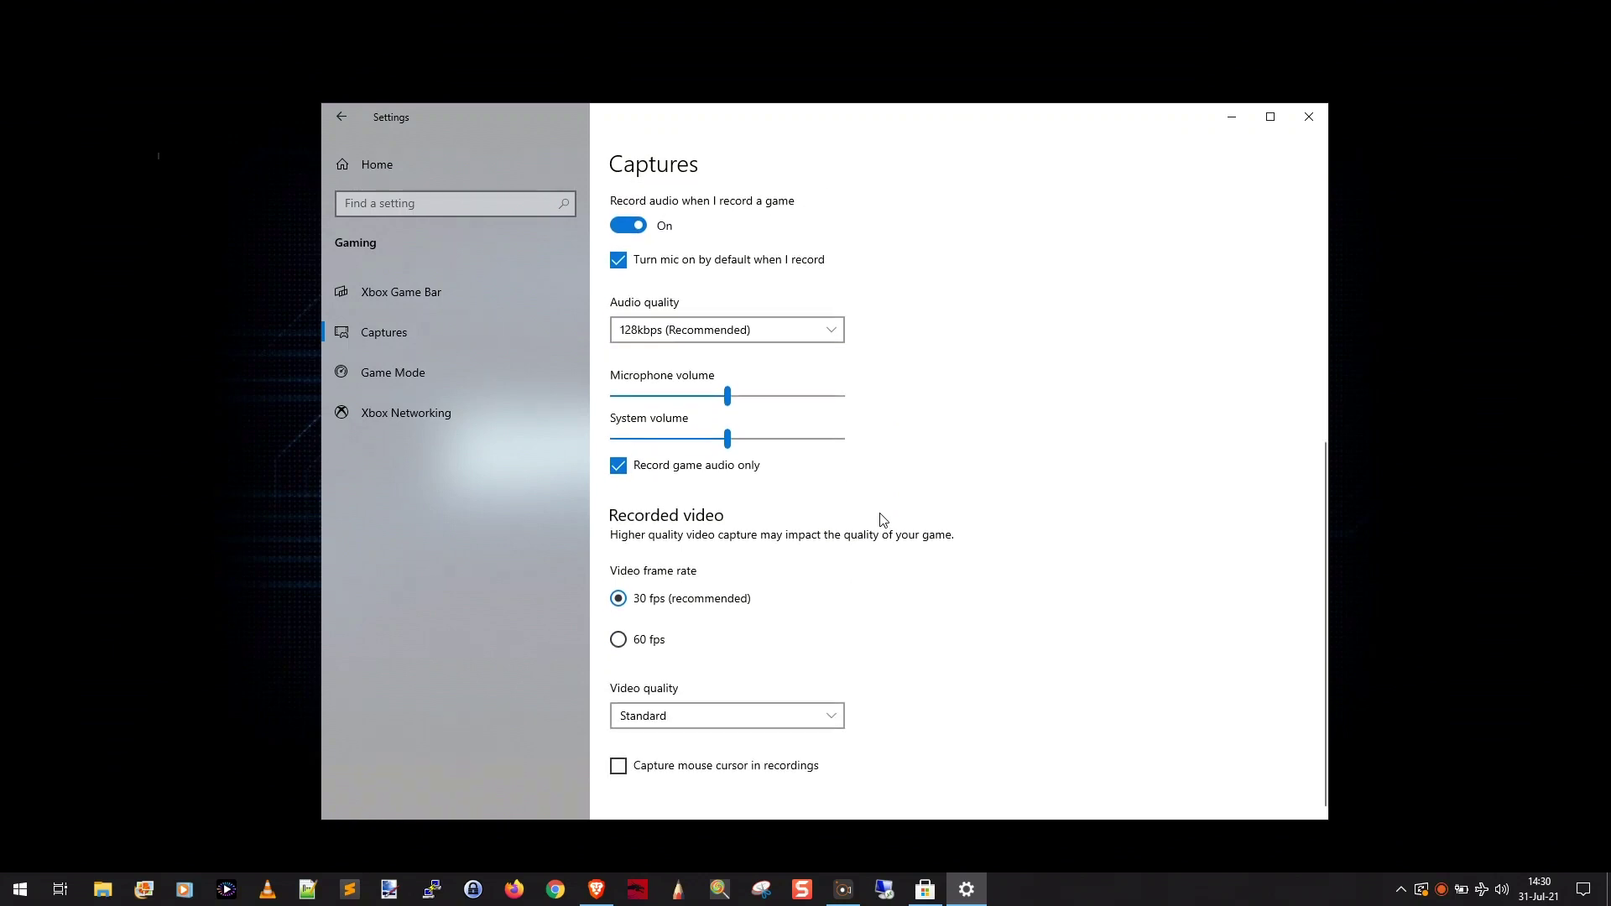
scroll(883, 520, "up", 8)
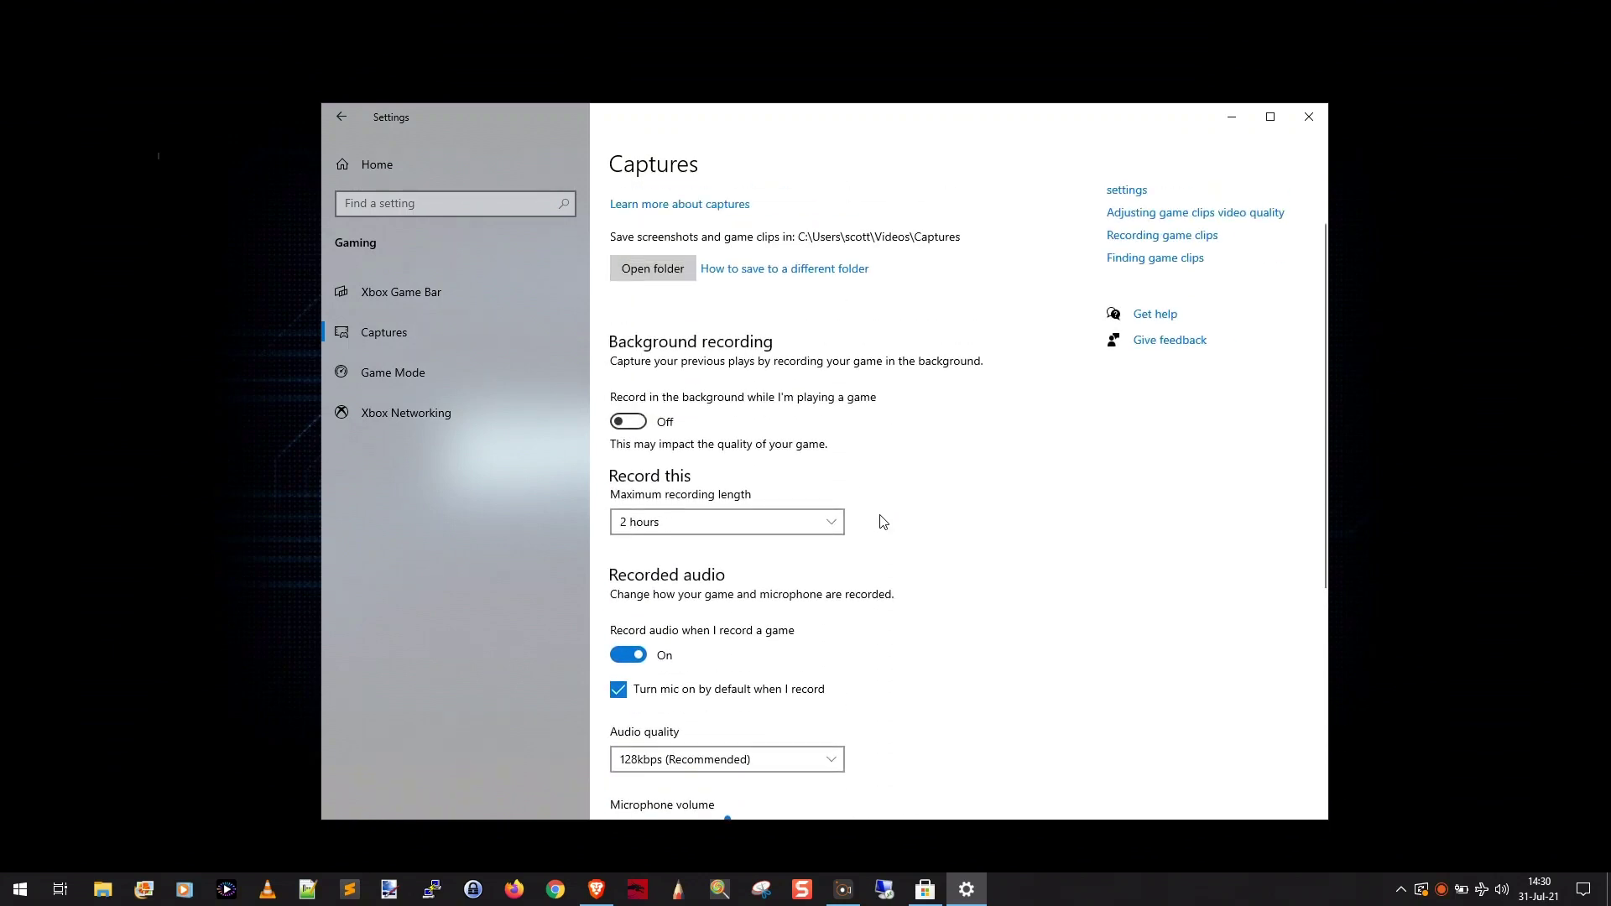
scroll(879, 540, "up", 1)
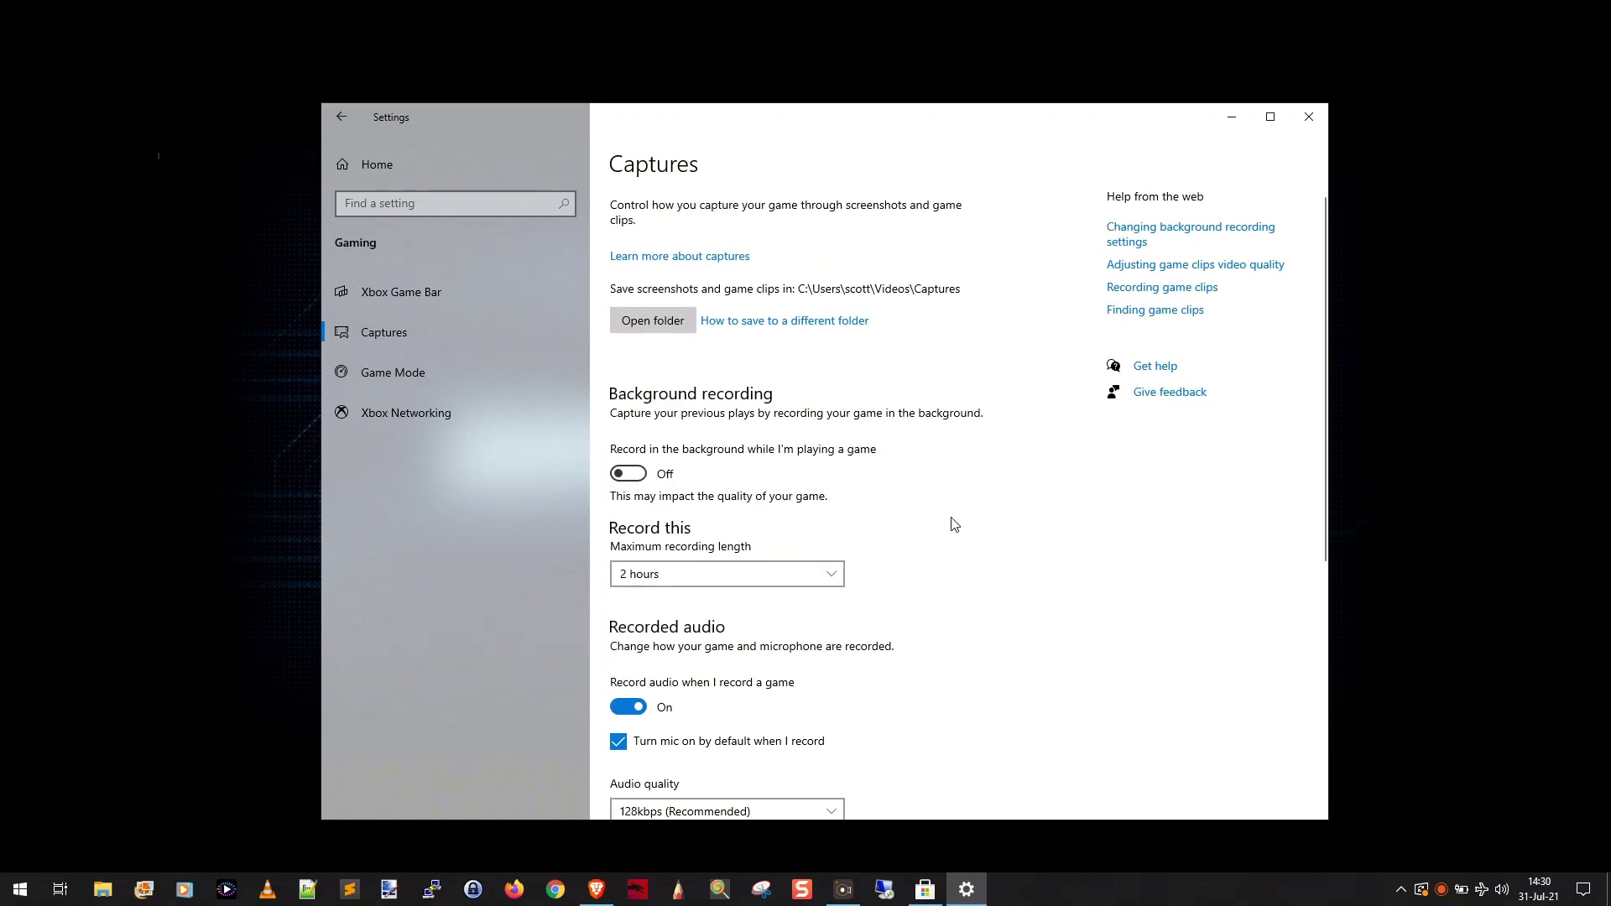
left_click(1310, 114)
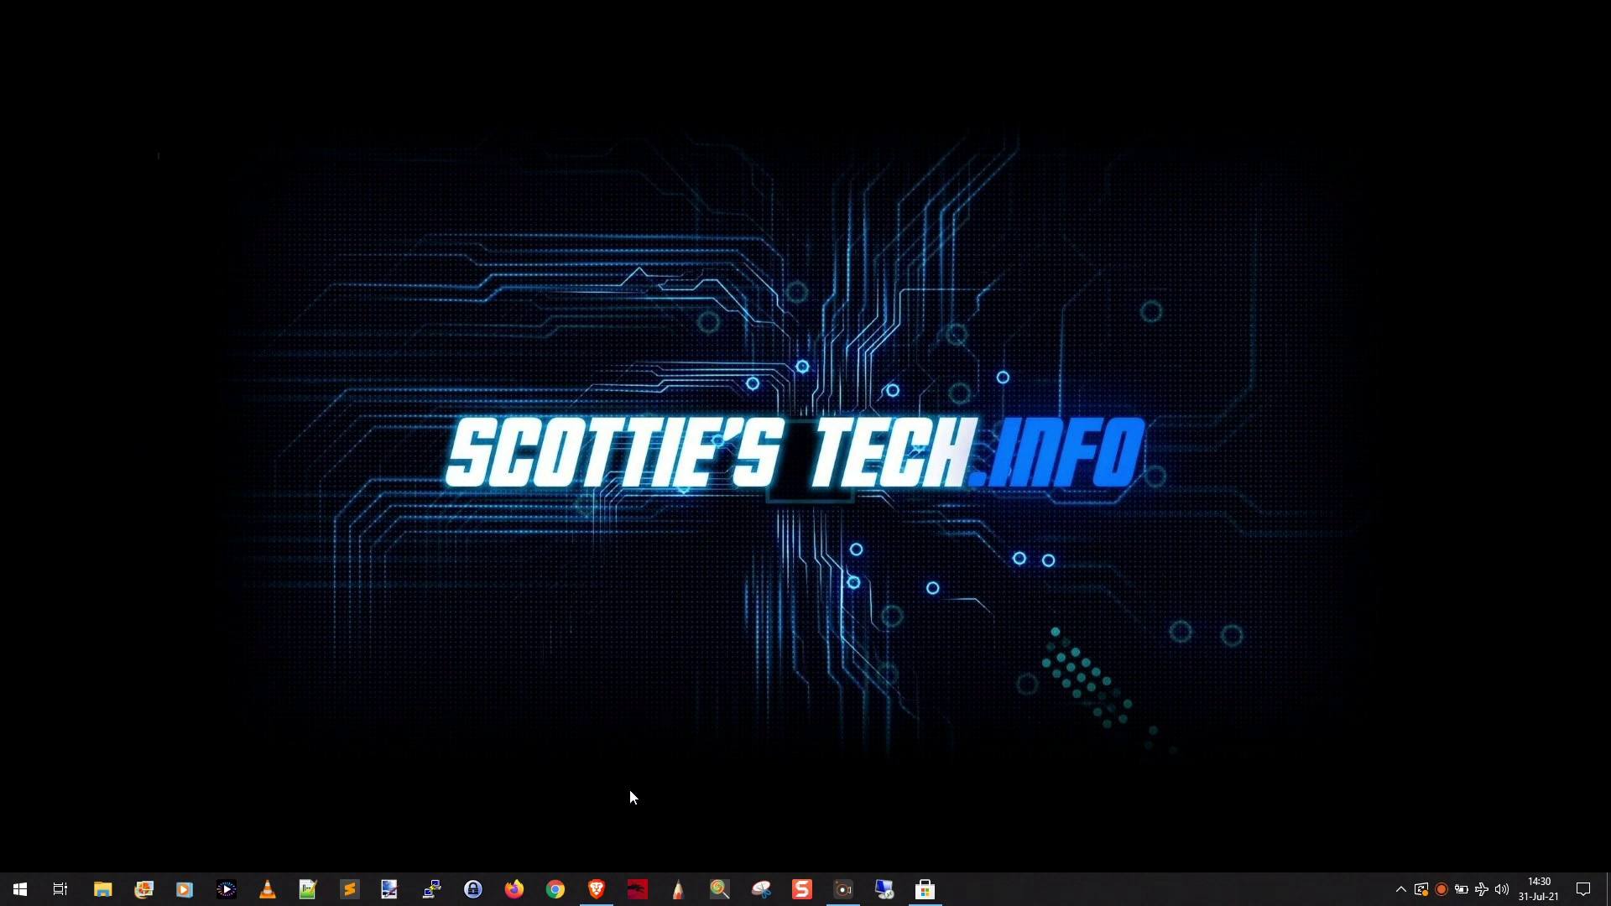
Step: Switch to the Brave browser, open the Xbox Game Bar over it, and close the What's New notice and the Xbox Social and Performance widgets
mouse_move(599, 890)
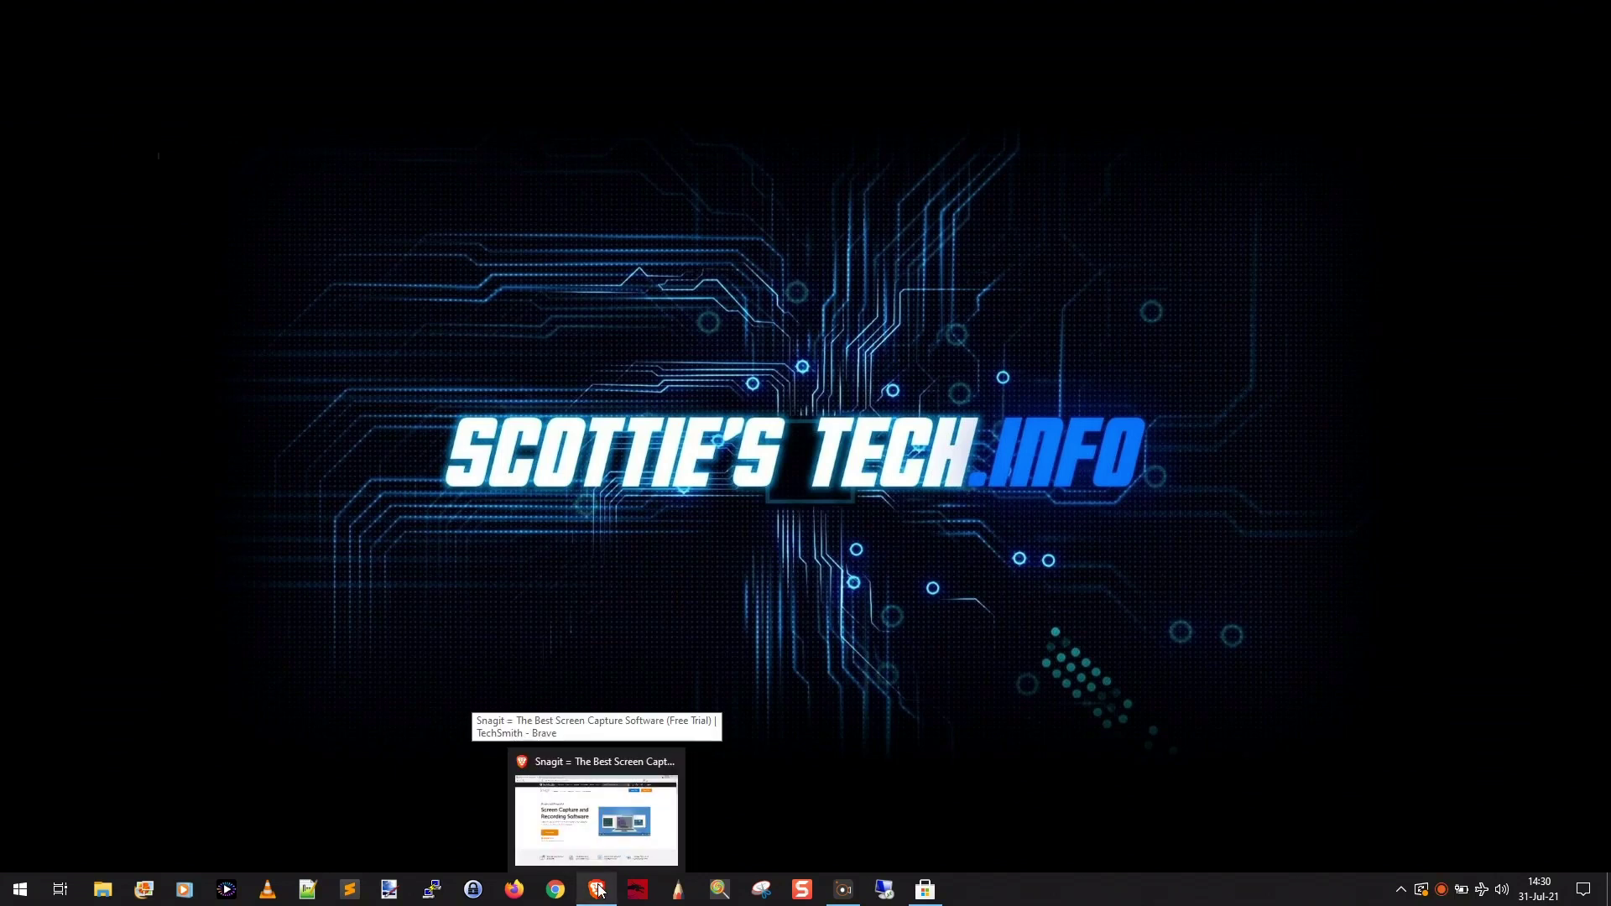
left_click(597, 889)
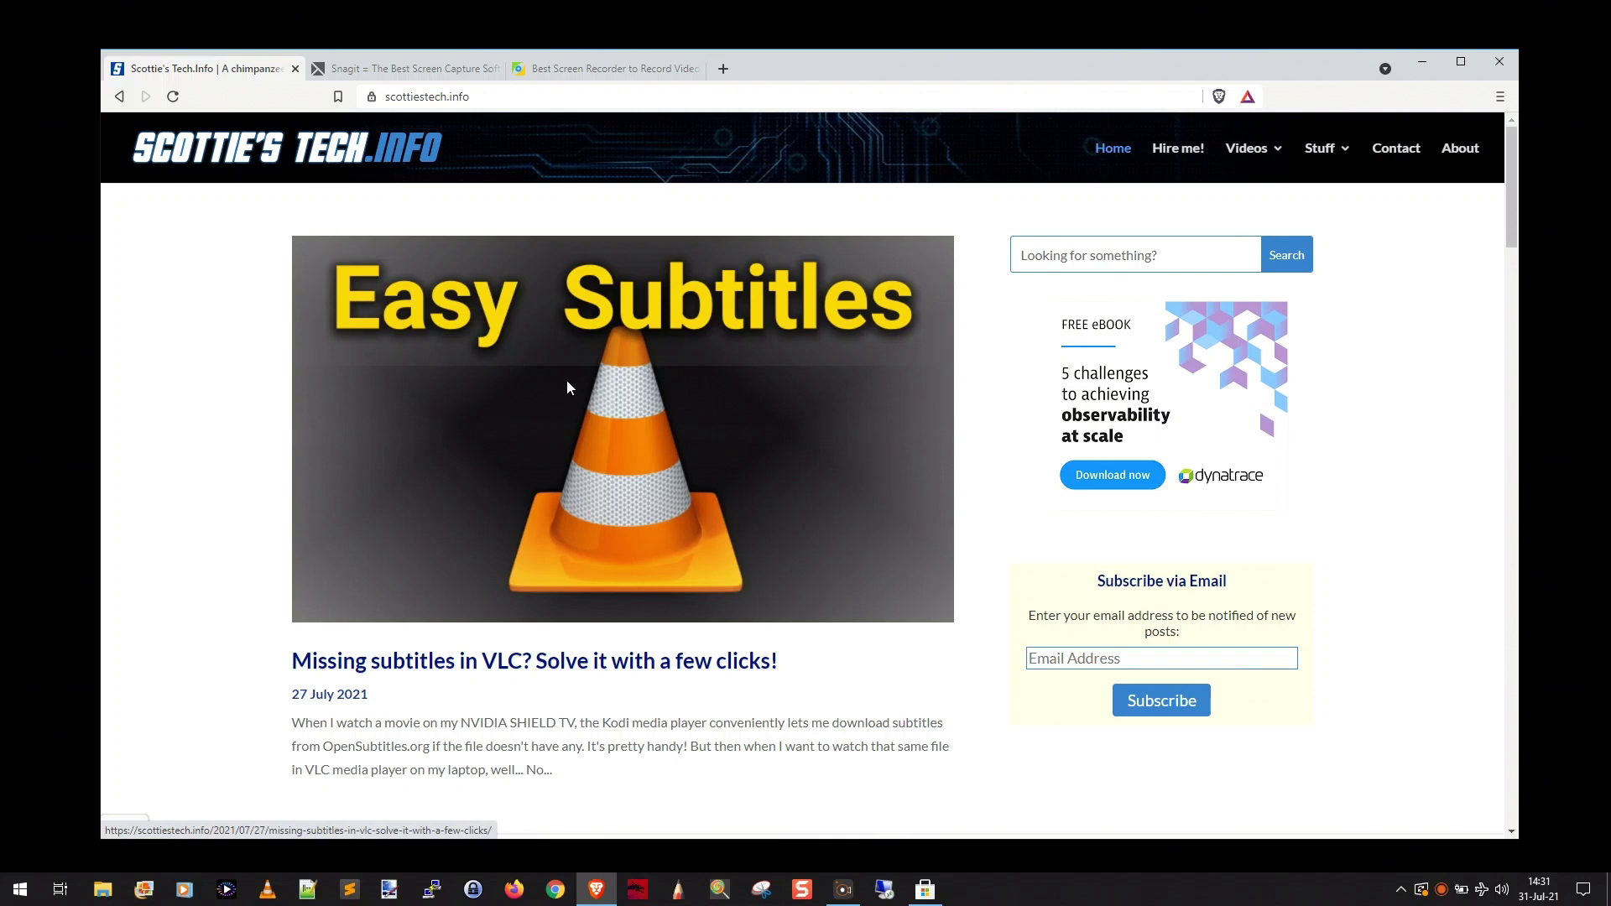
key("super+g")
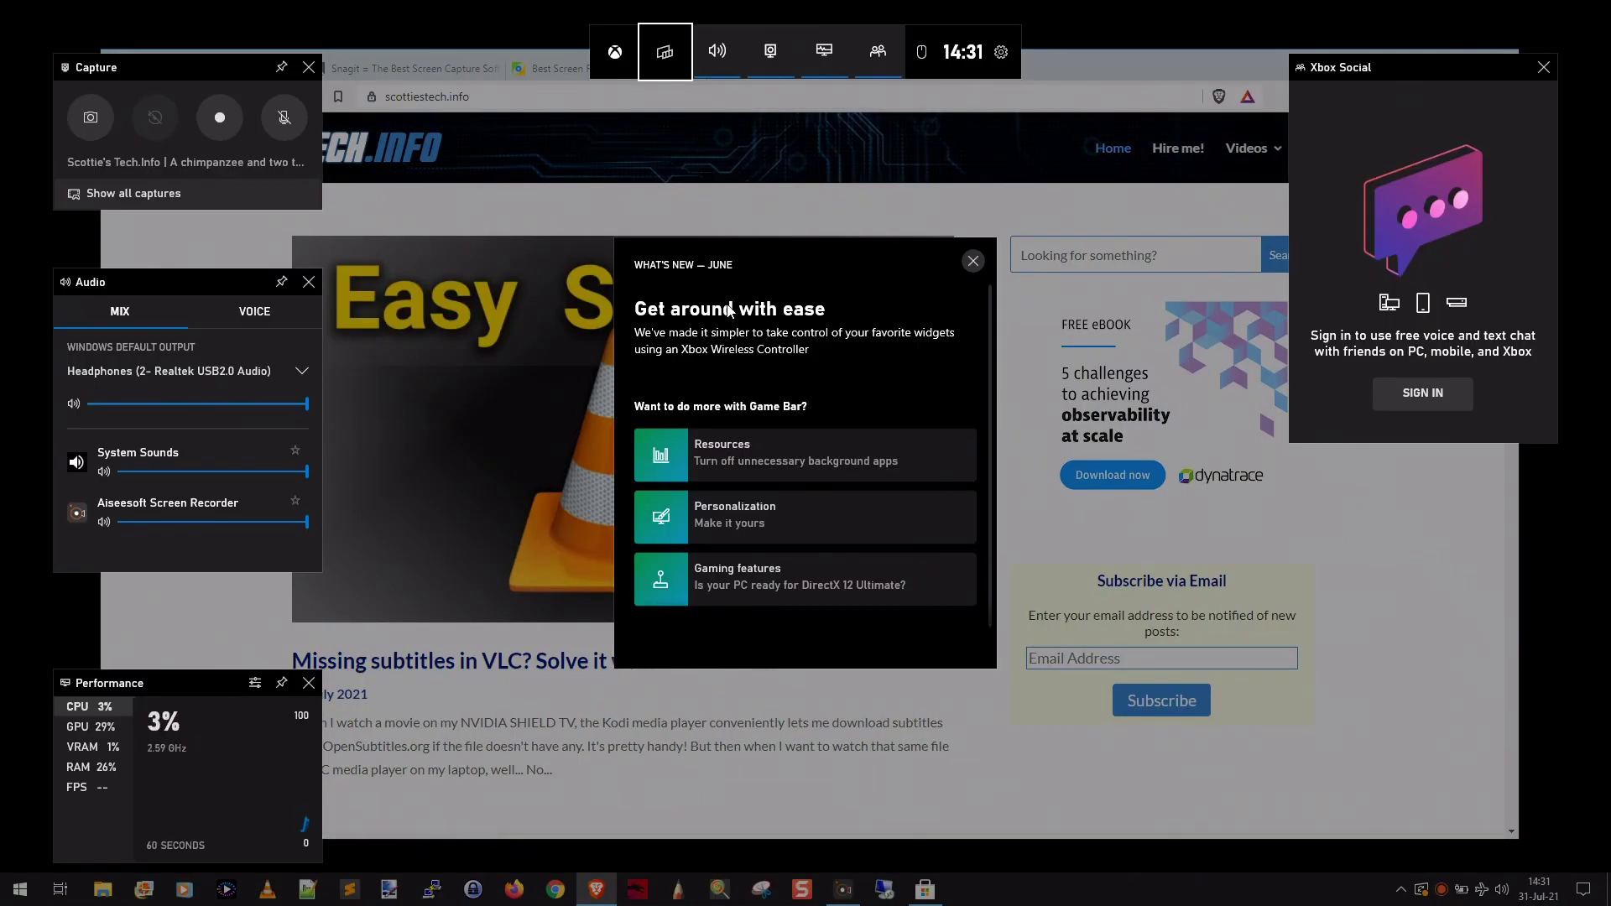
left_click(973, 261)
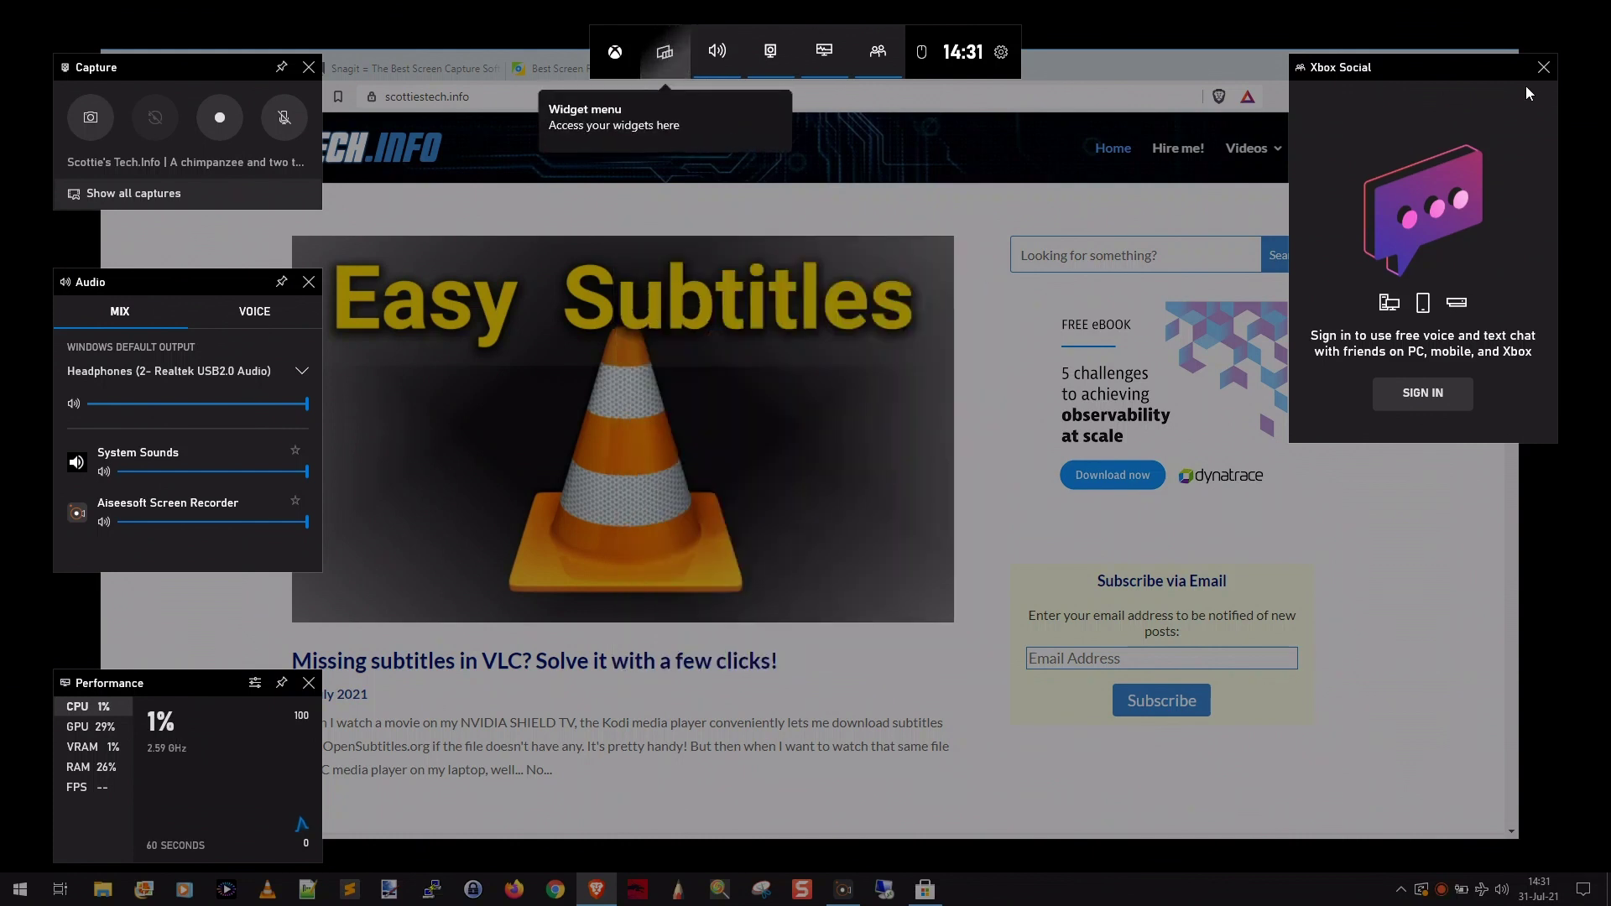
left_click(1544, 67)
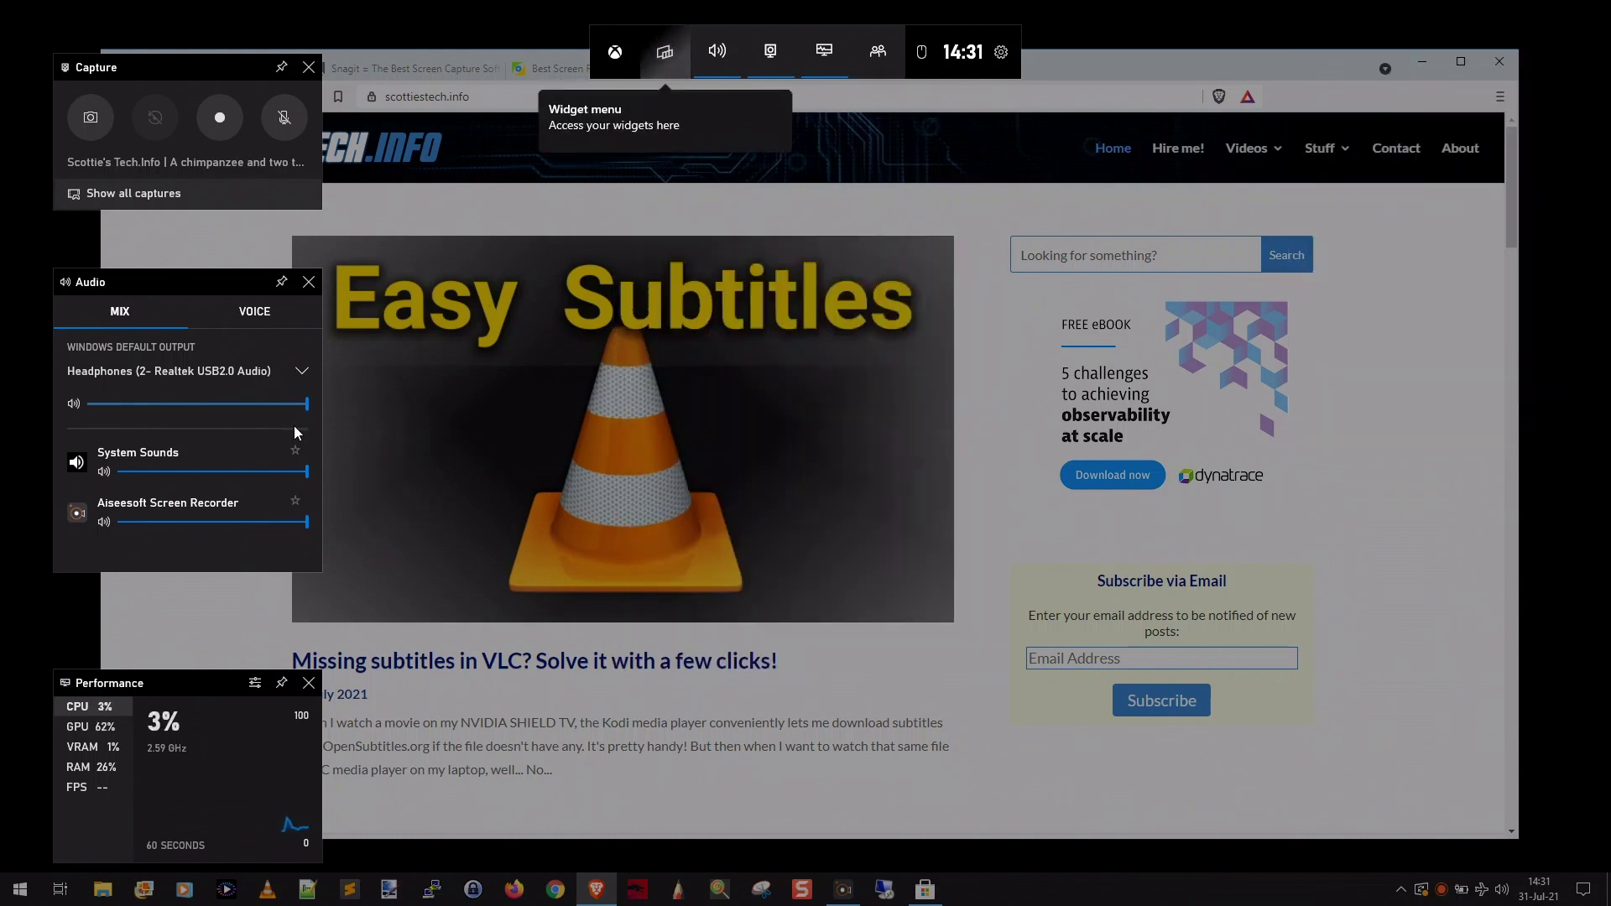
left_click(308, 687)
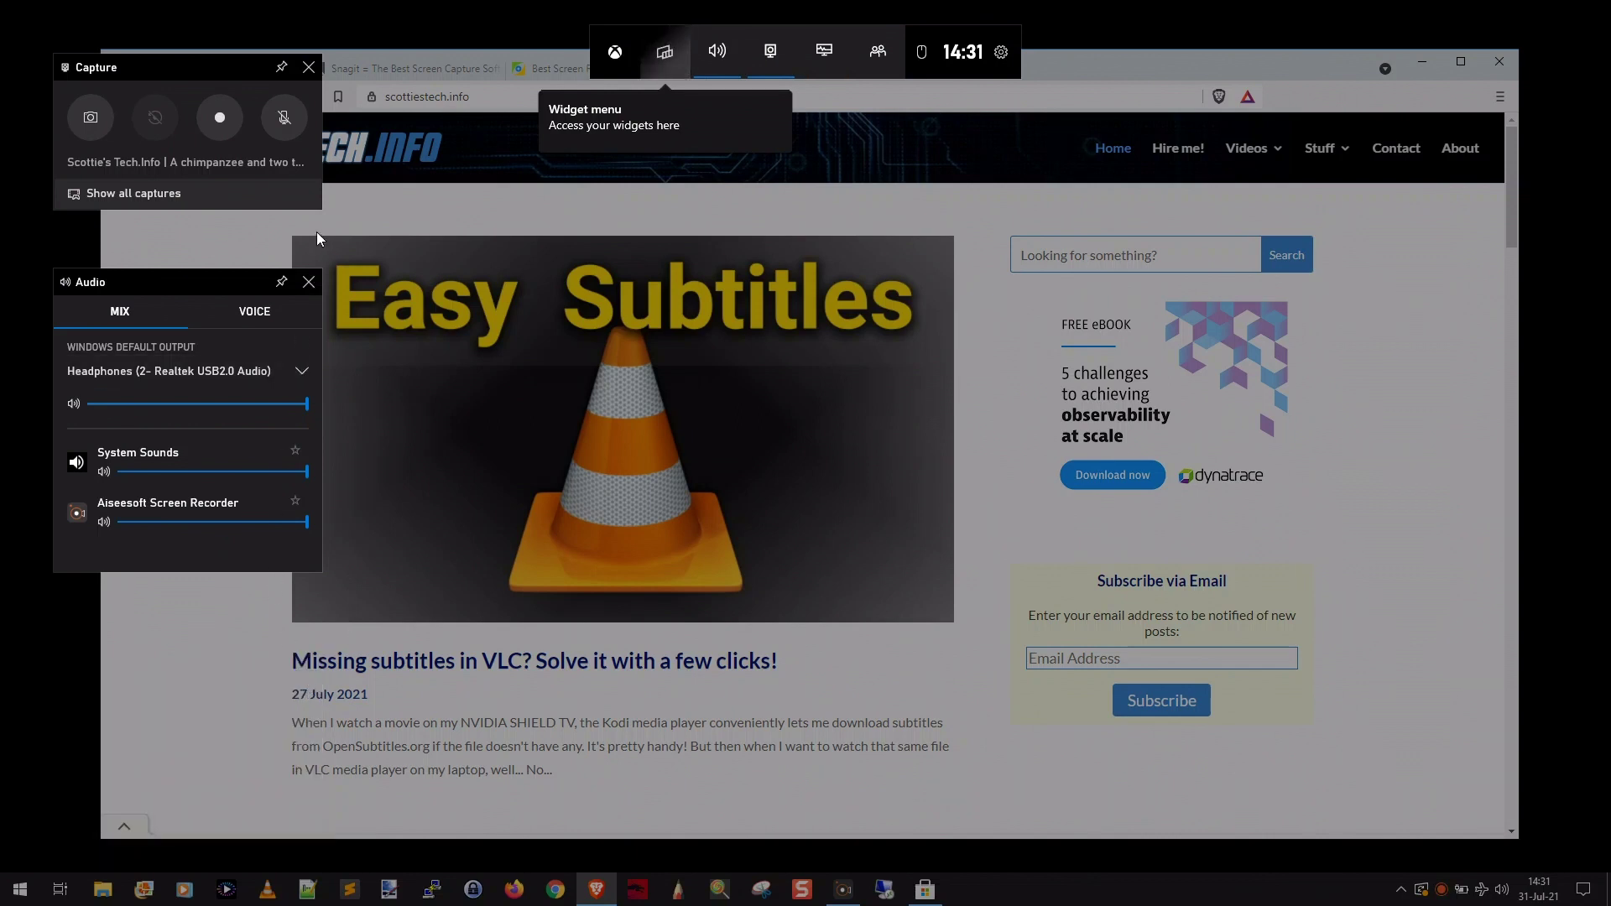
Step: Reposition the Capture widget below the site header and the Audio widget beneath it, and dismiss the Game Bar overlay
left_click_drag(193, 65, 396, 102)
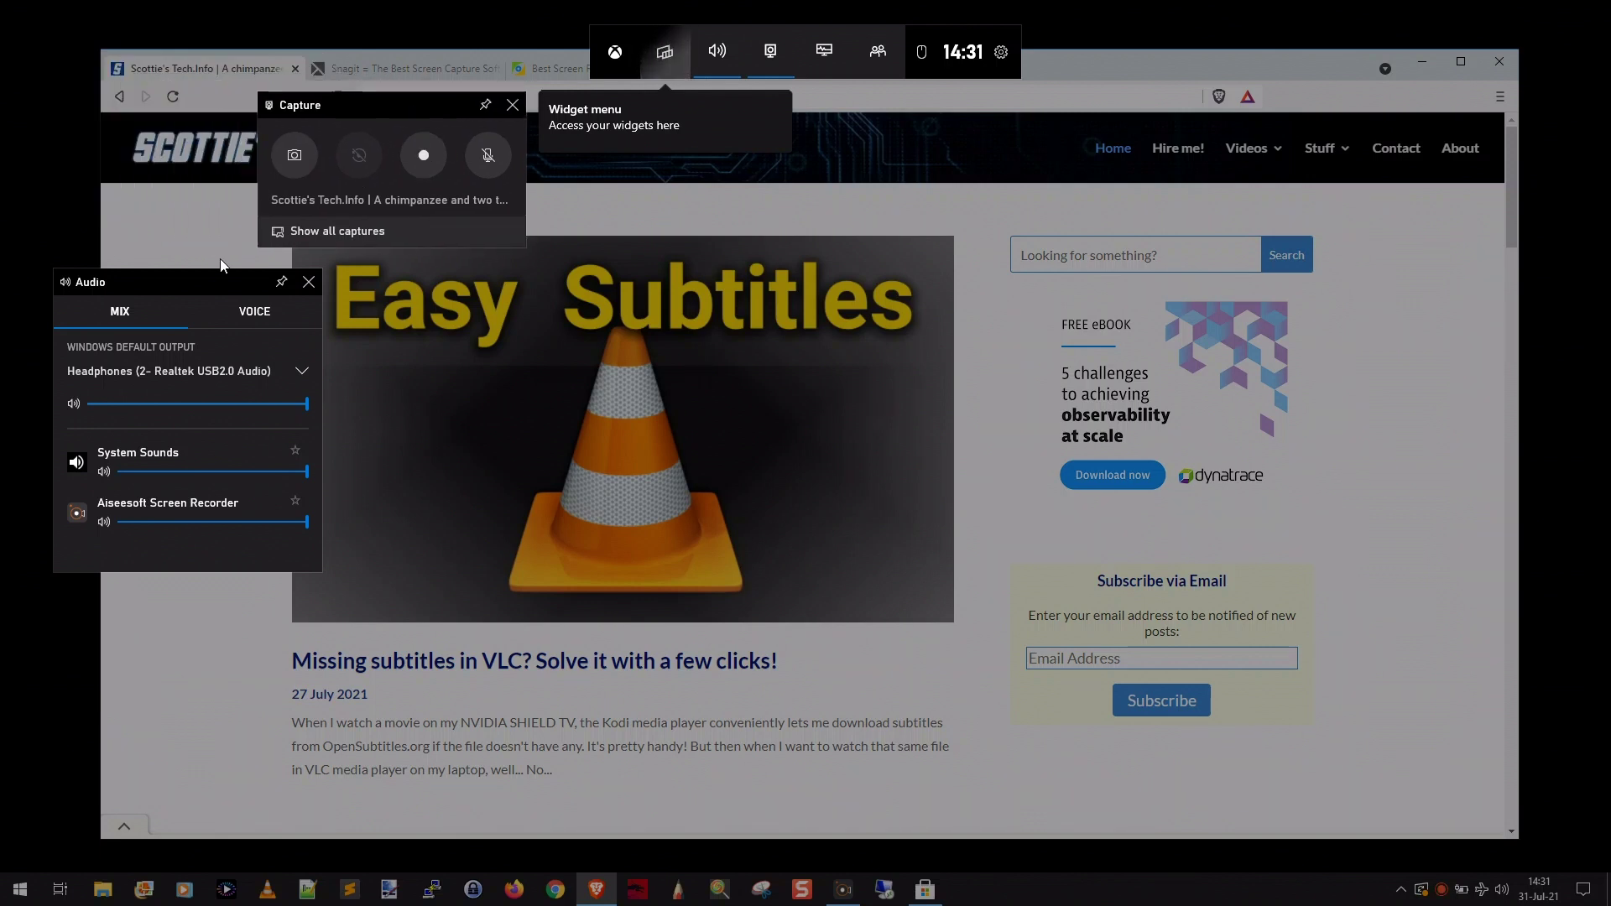
left_click_drag(220, 282, 273, 392)
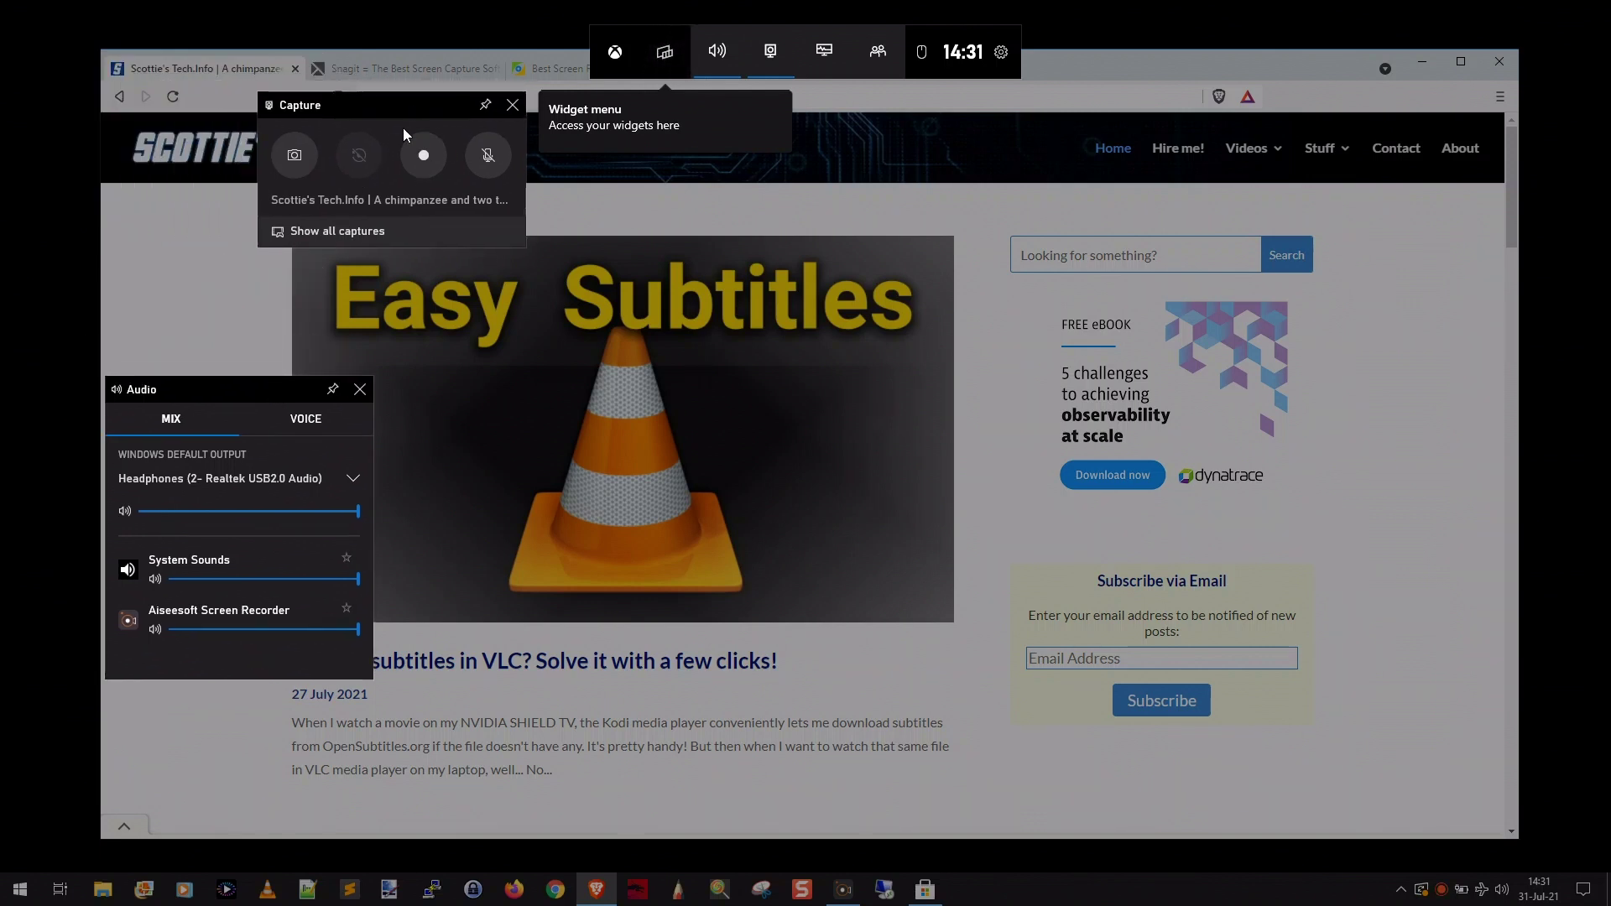
left_click_drag(420, 109, 428, 201)
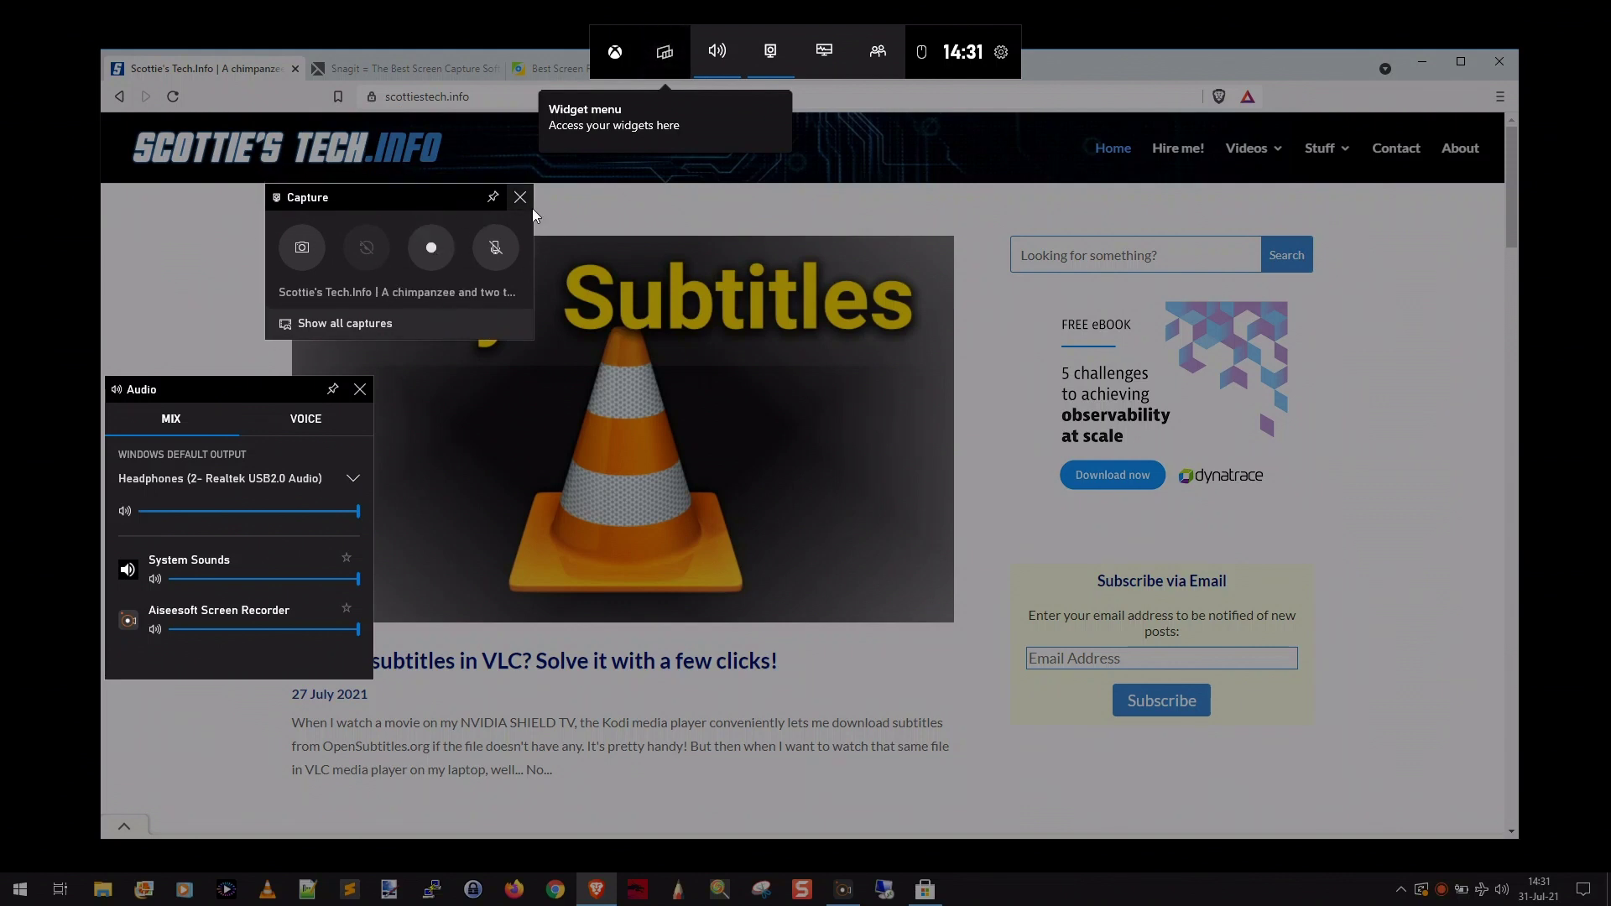
left_click(988, 758)
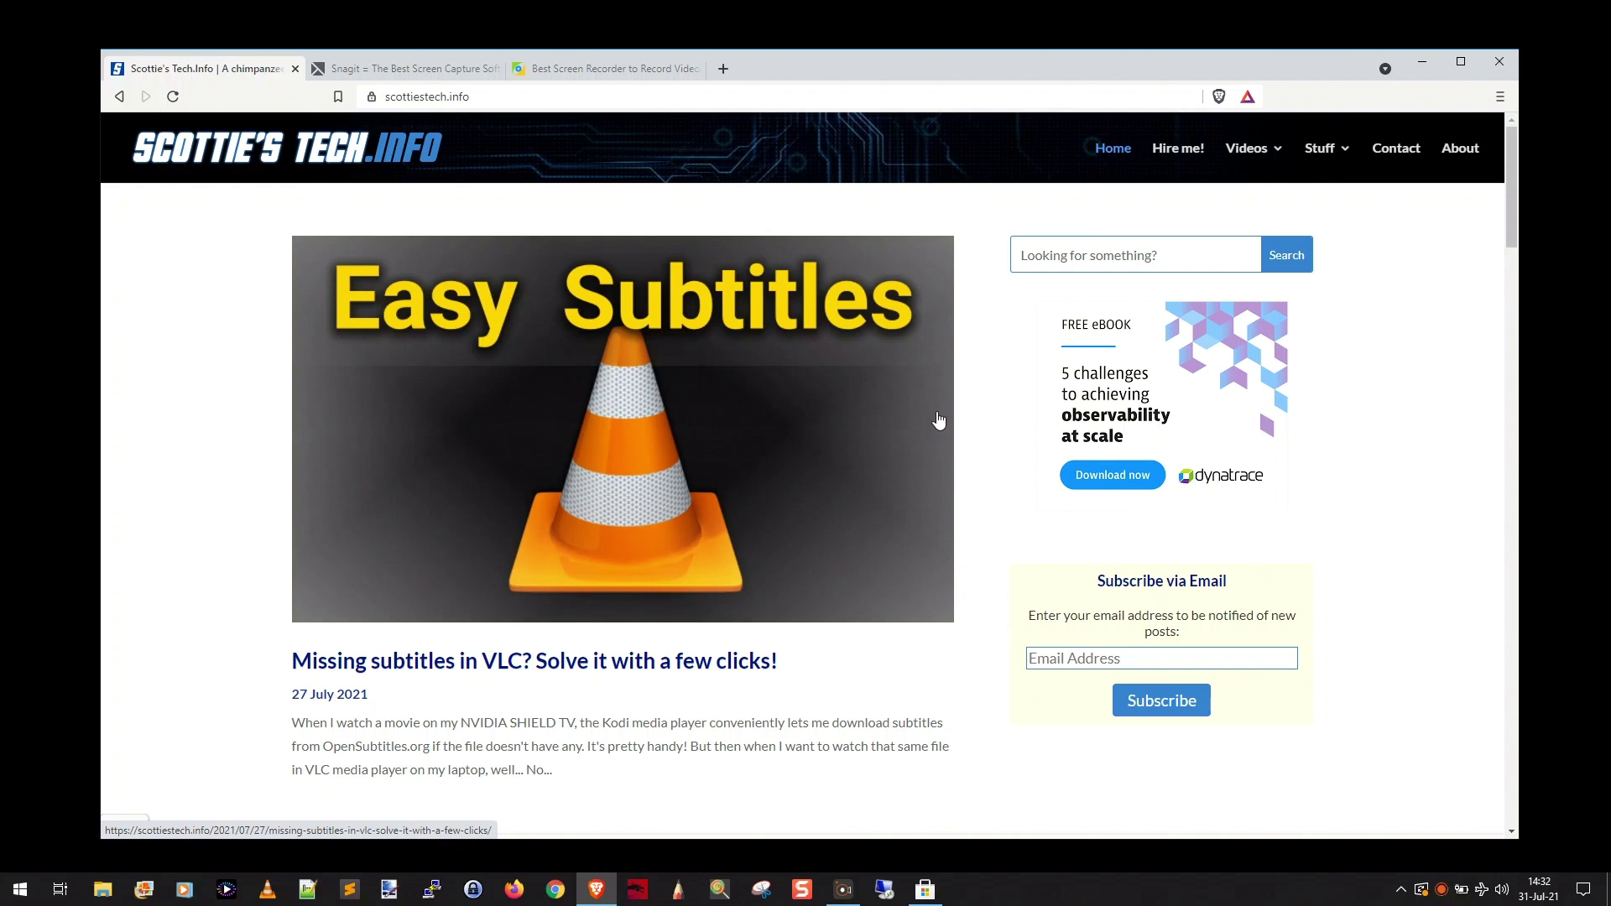
left_click(1422, 61)
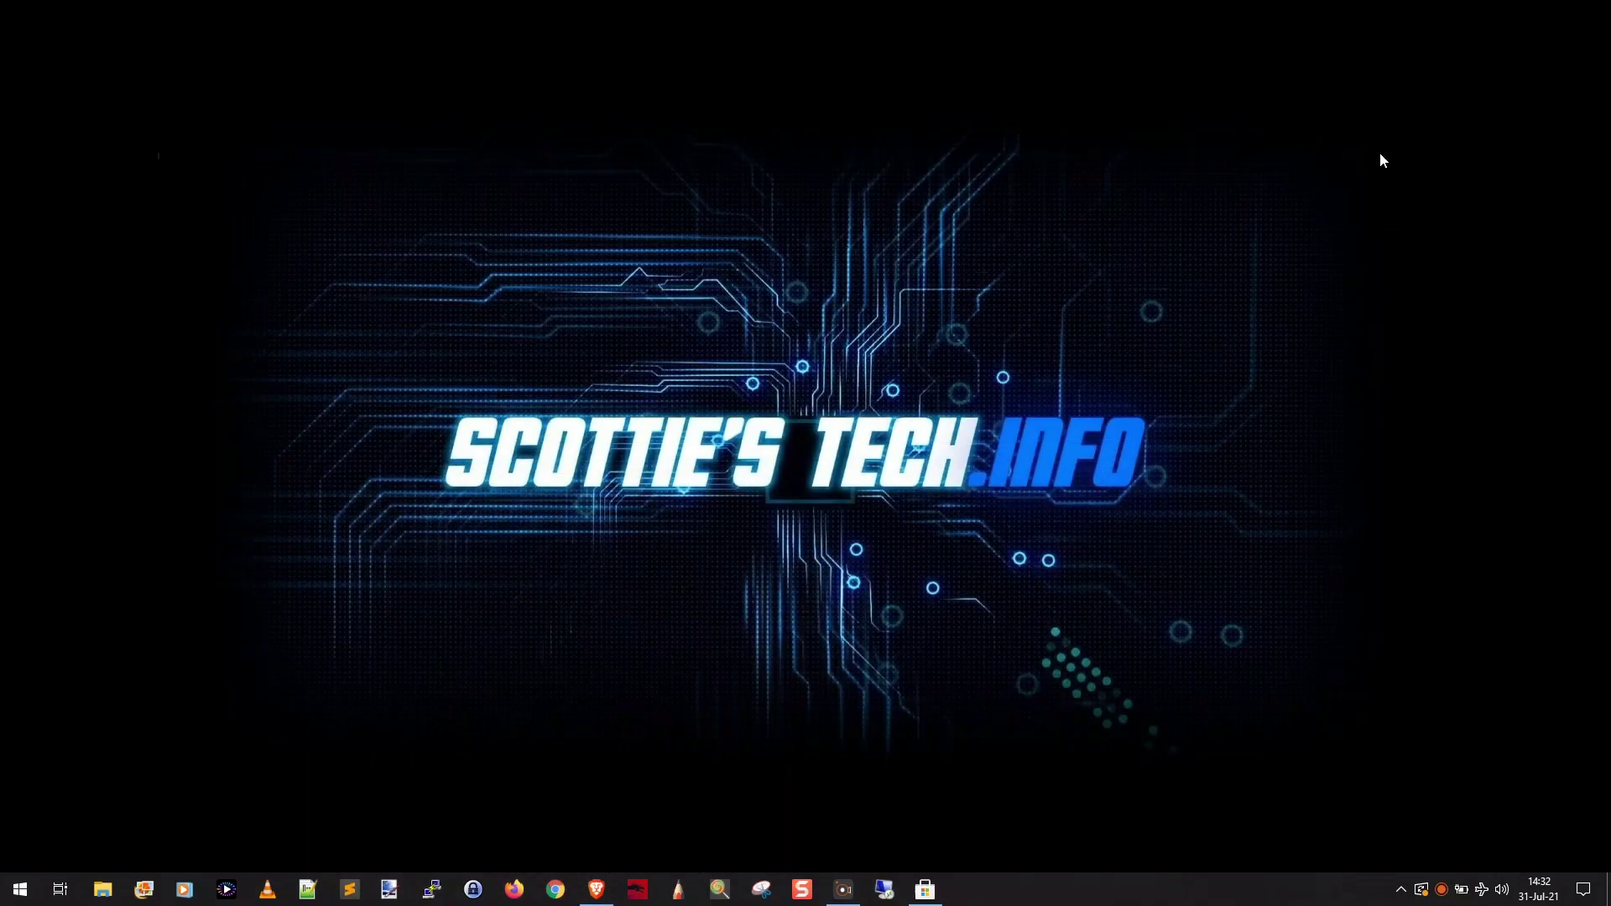
left_click(596, 889)
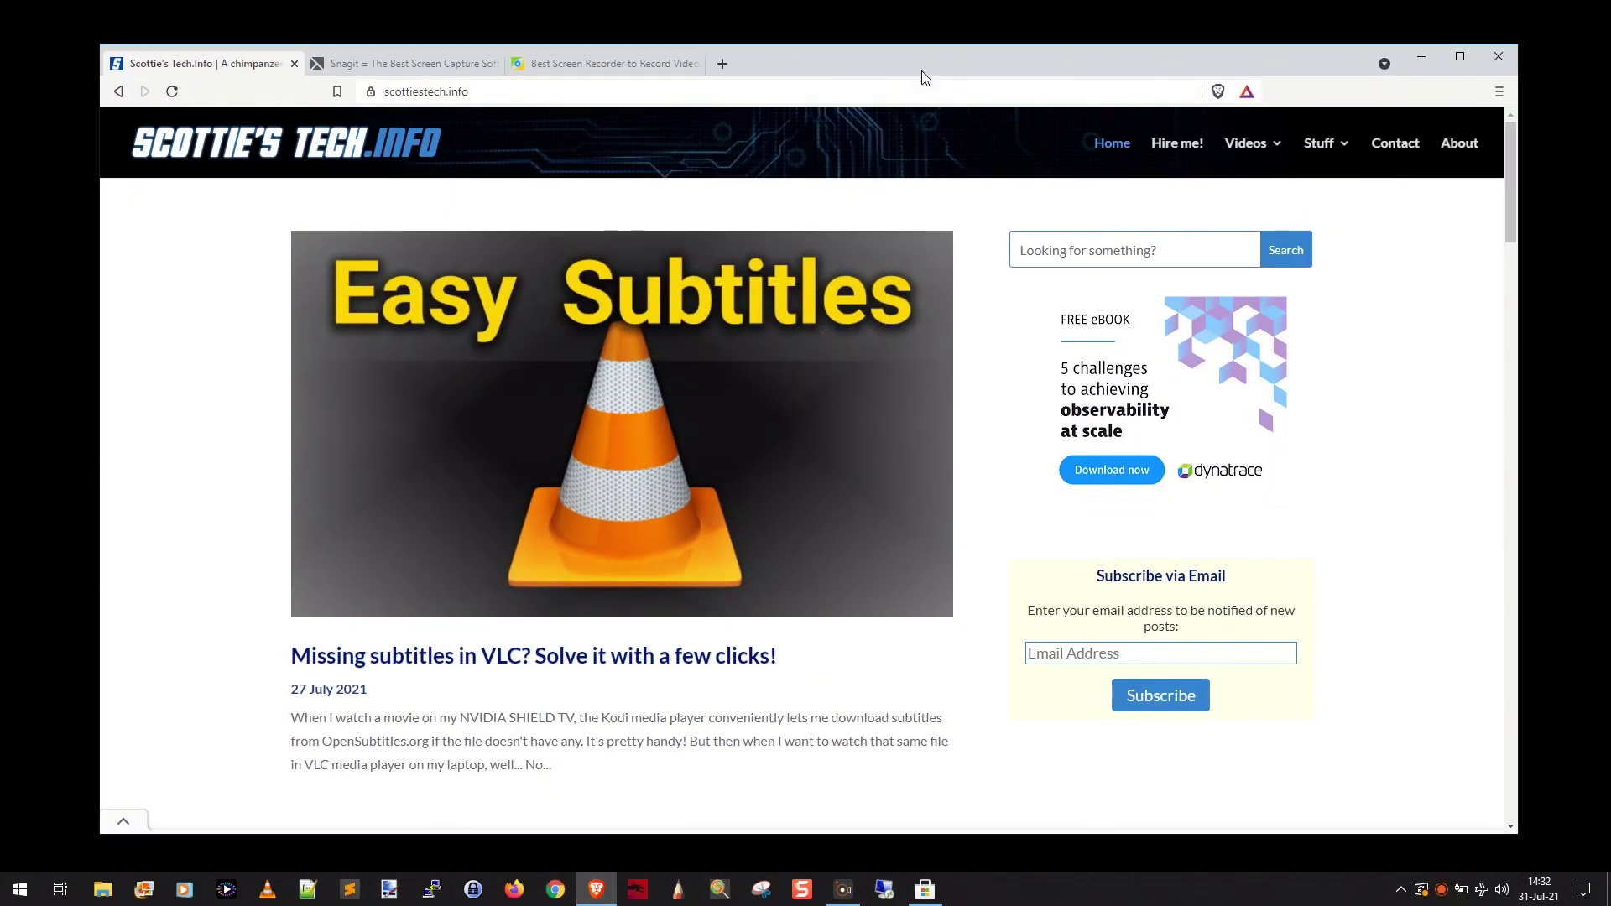
left_click_drag(920, 70, 923, 81)
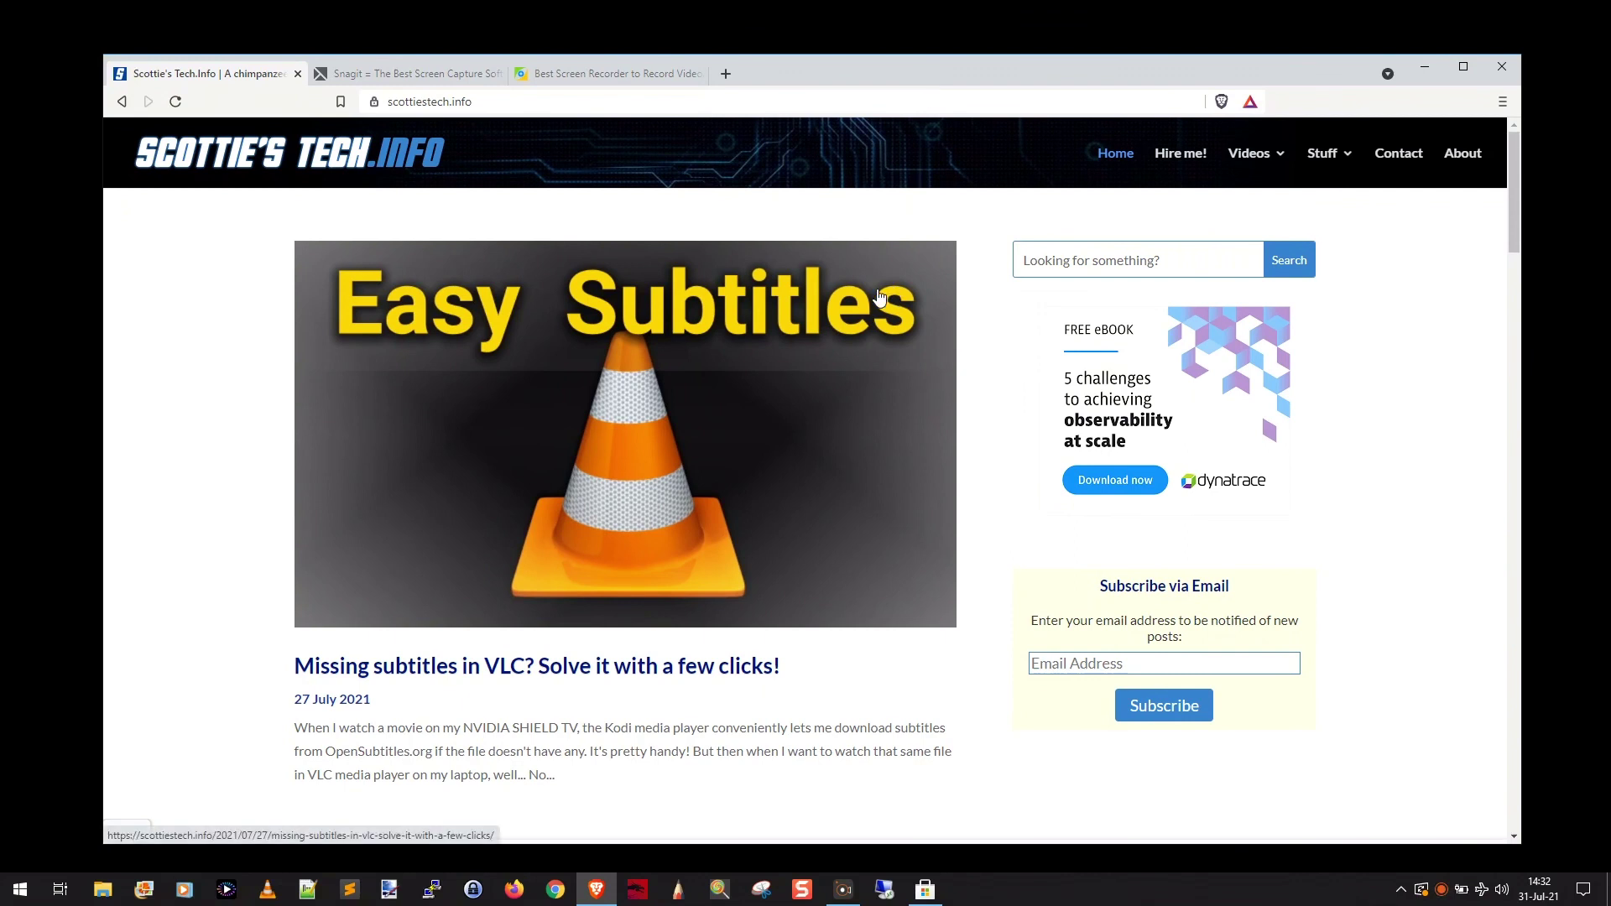
Step: Start a Game Bar video recording of the browser window and hide the overlay
key("super+g")
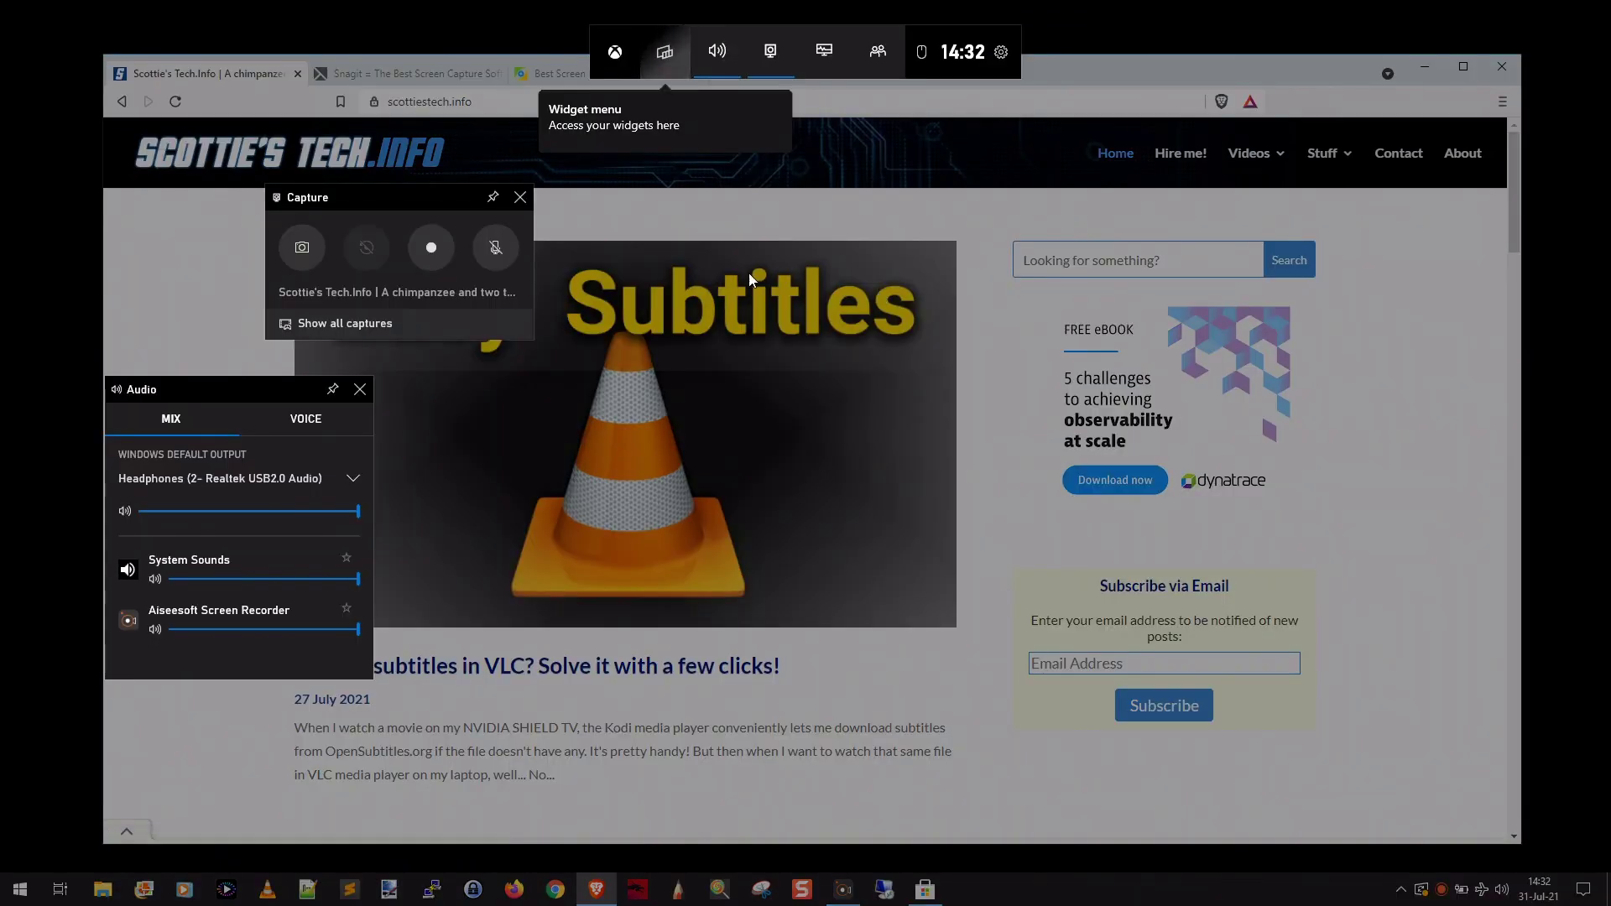
left_click(433, 246)
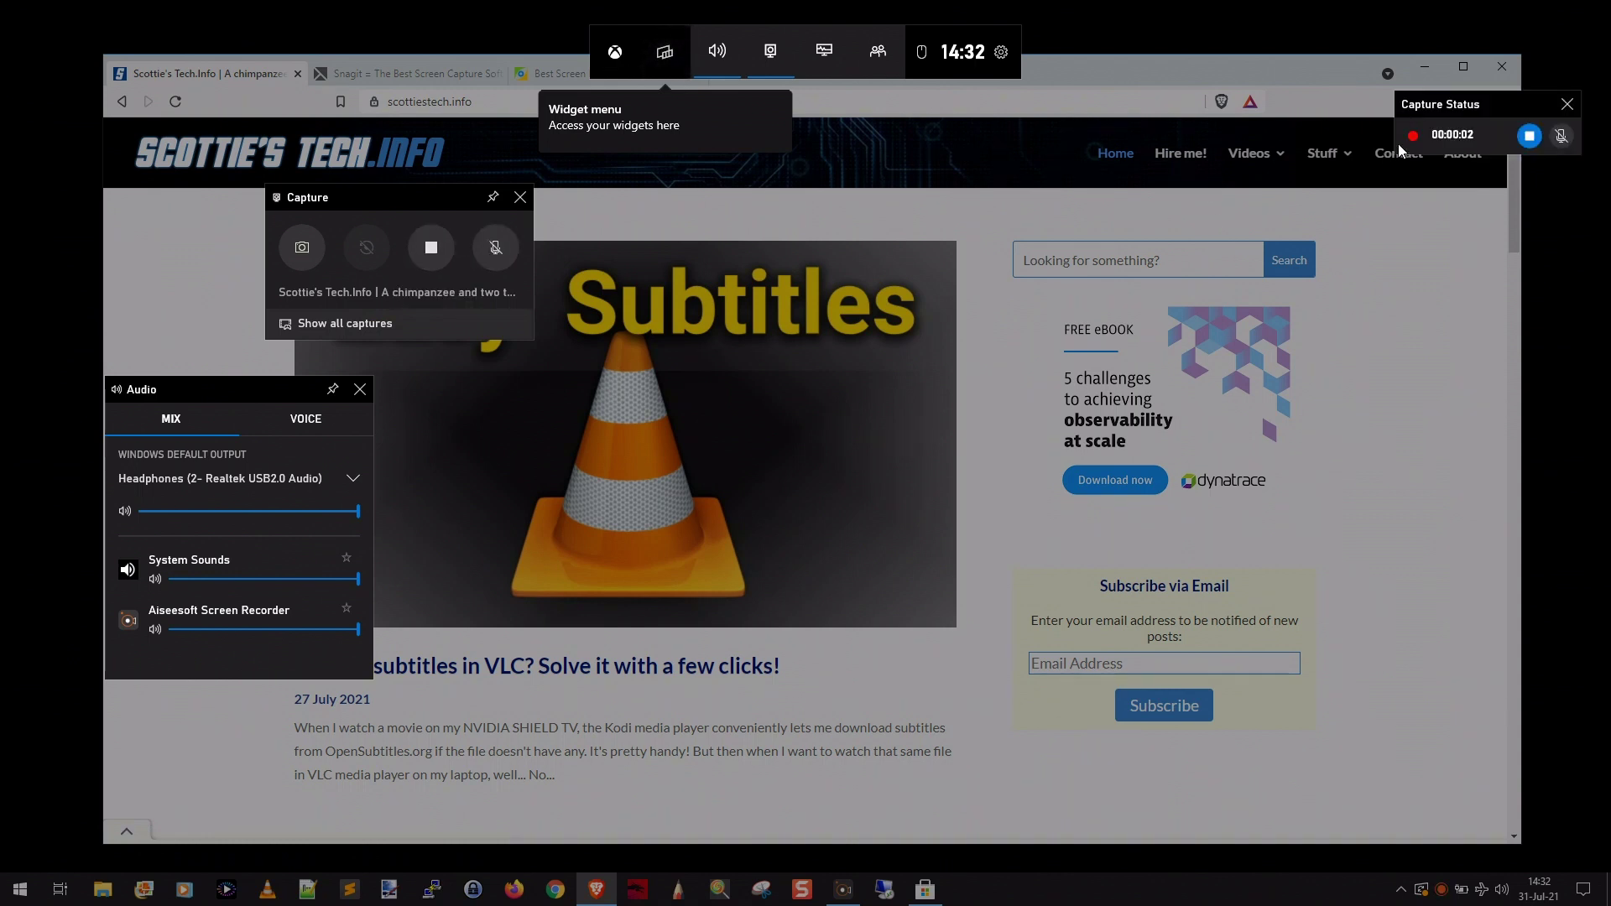
left_click(1114, 72)
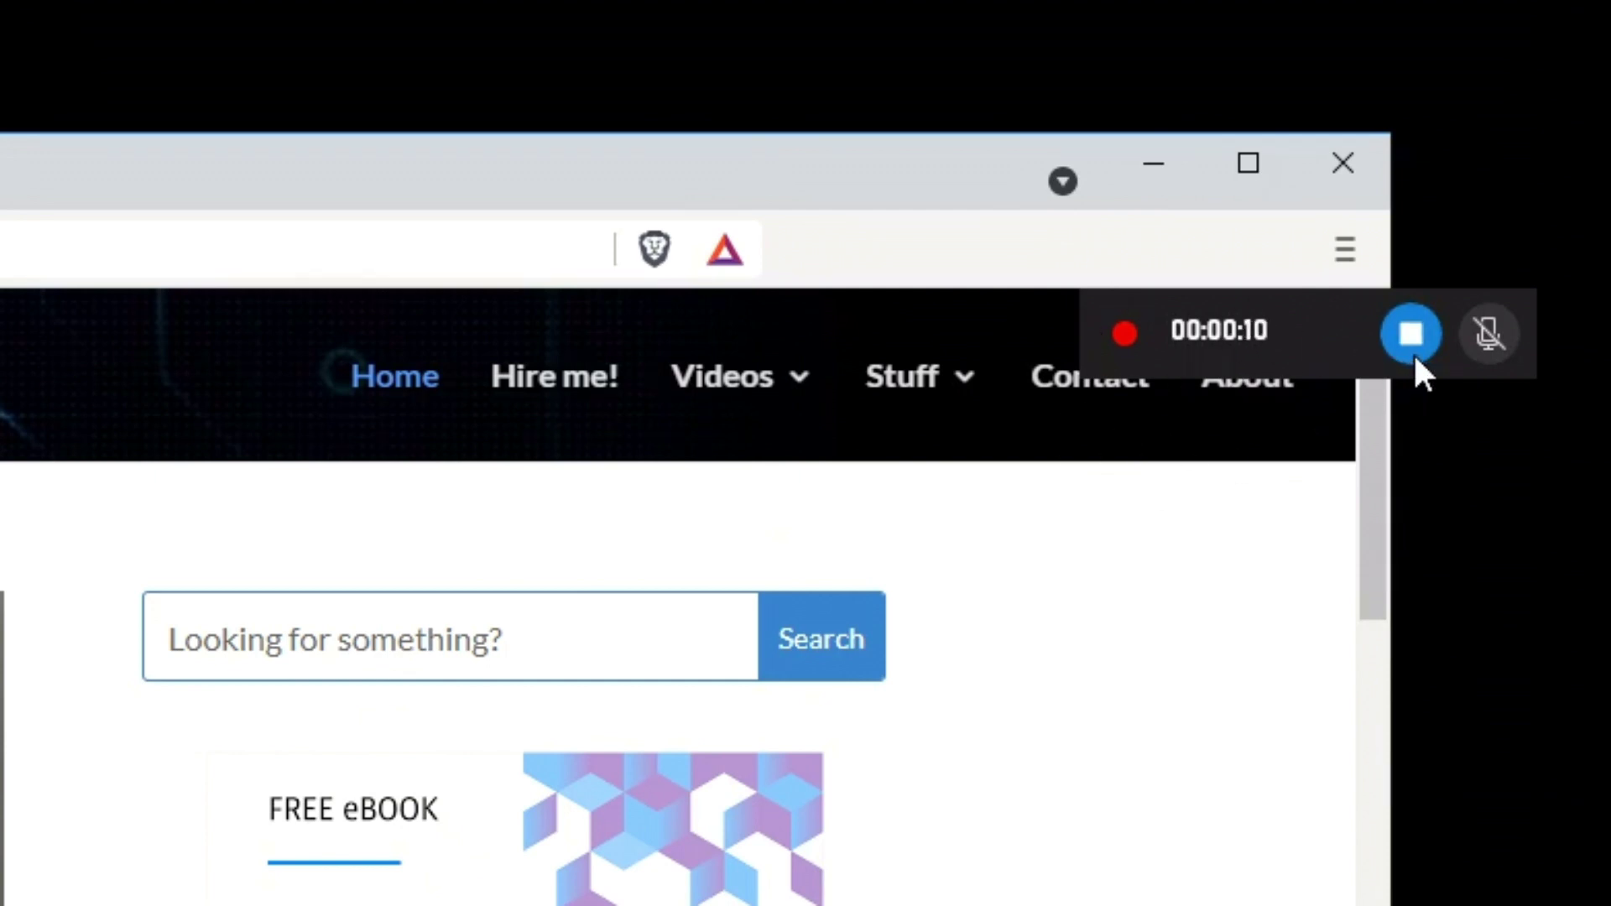
Step: Record scrolling down the scottiestech.info home page and back to its beginning, and stop the recording
scroll(834, 411, "down", 10)
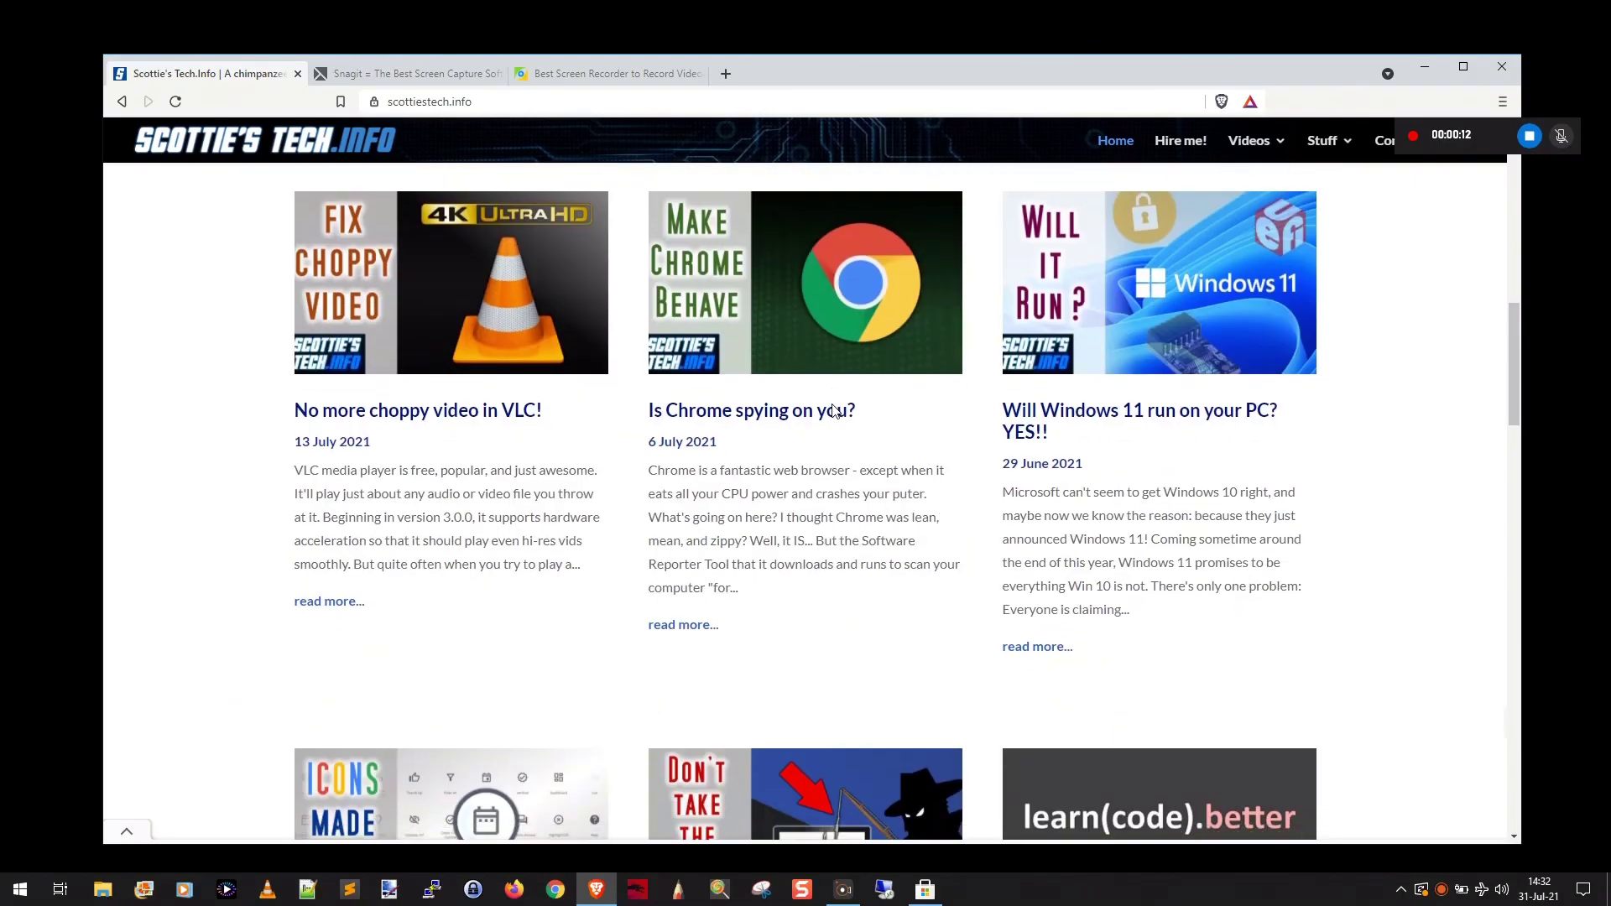
scroll(839, 407, "down", 10)
scroll(843, 407, "up", 10)
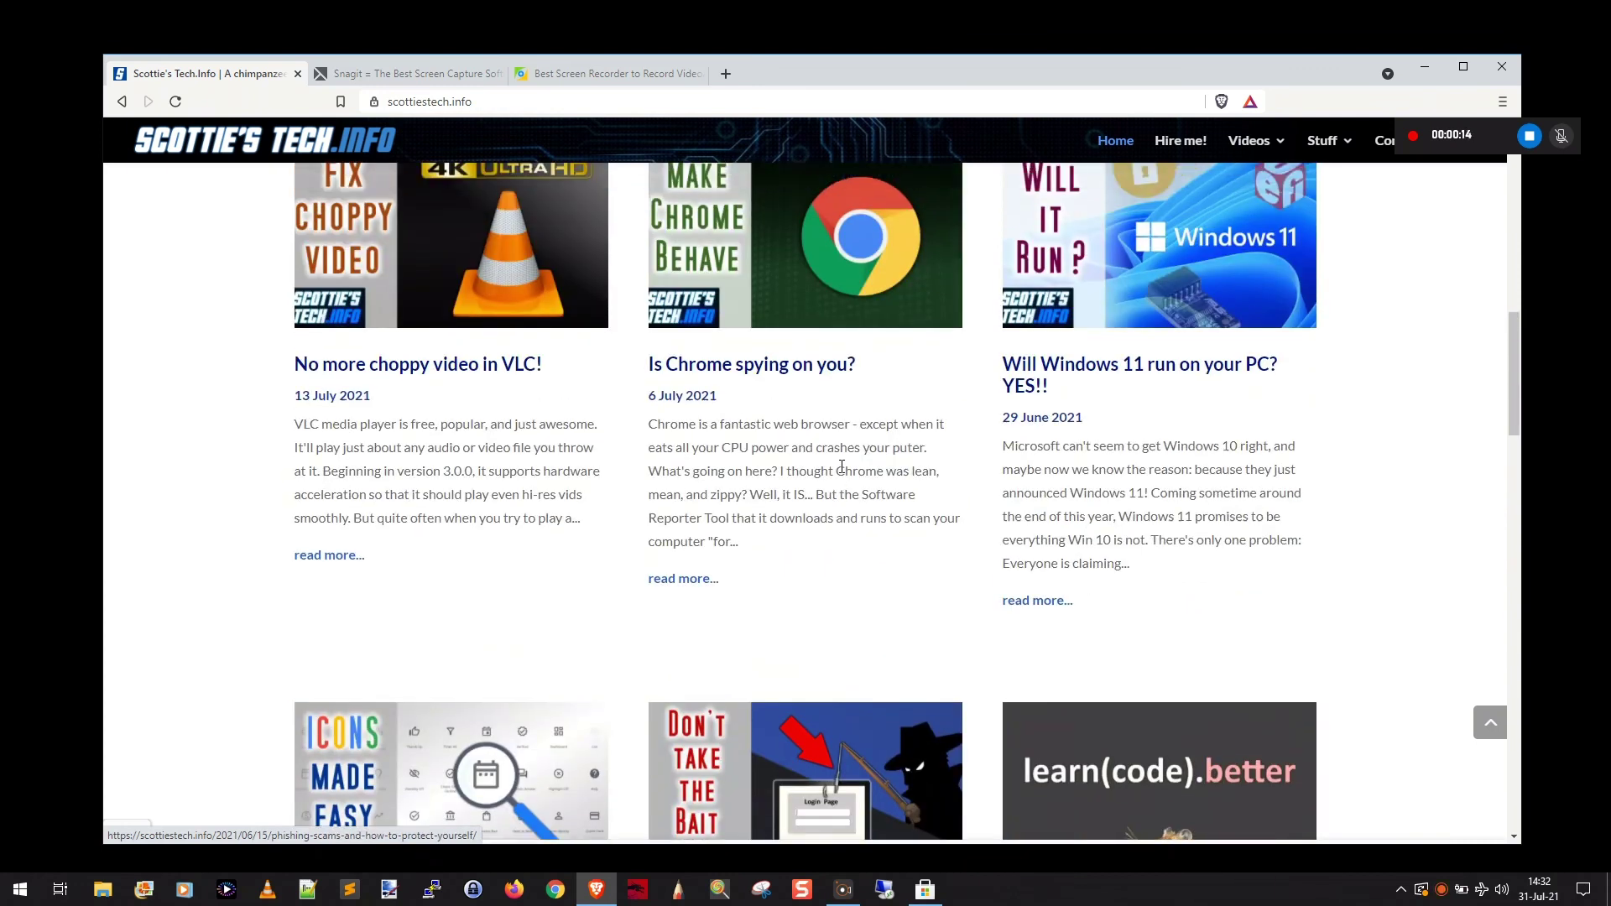
scroll(847, 462, "up", 10)
scroll(860, 453, "down", 2)
scroll(860, 444, "up", 2)
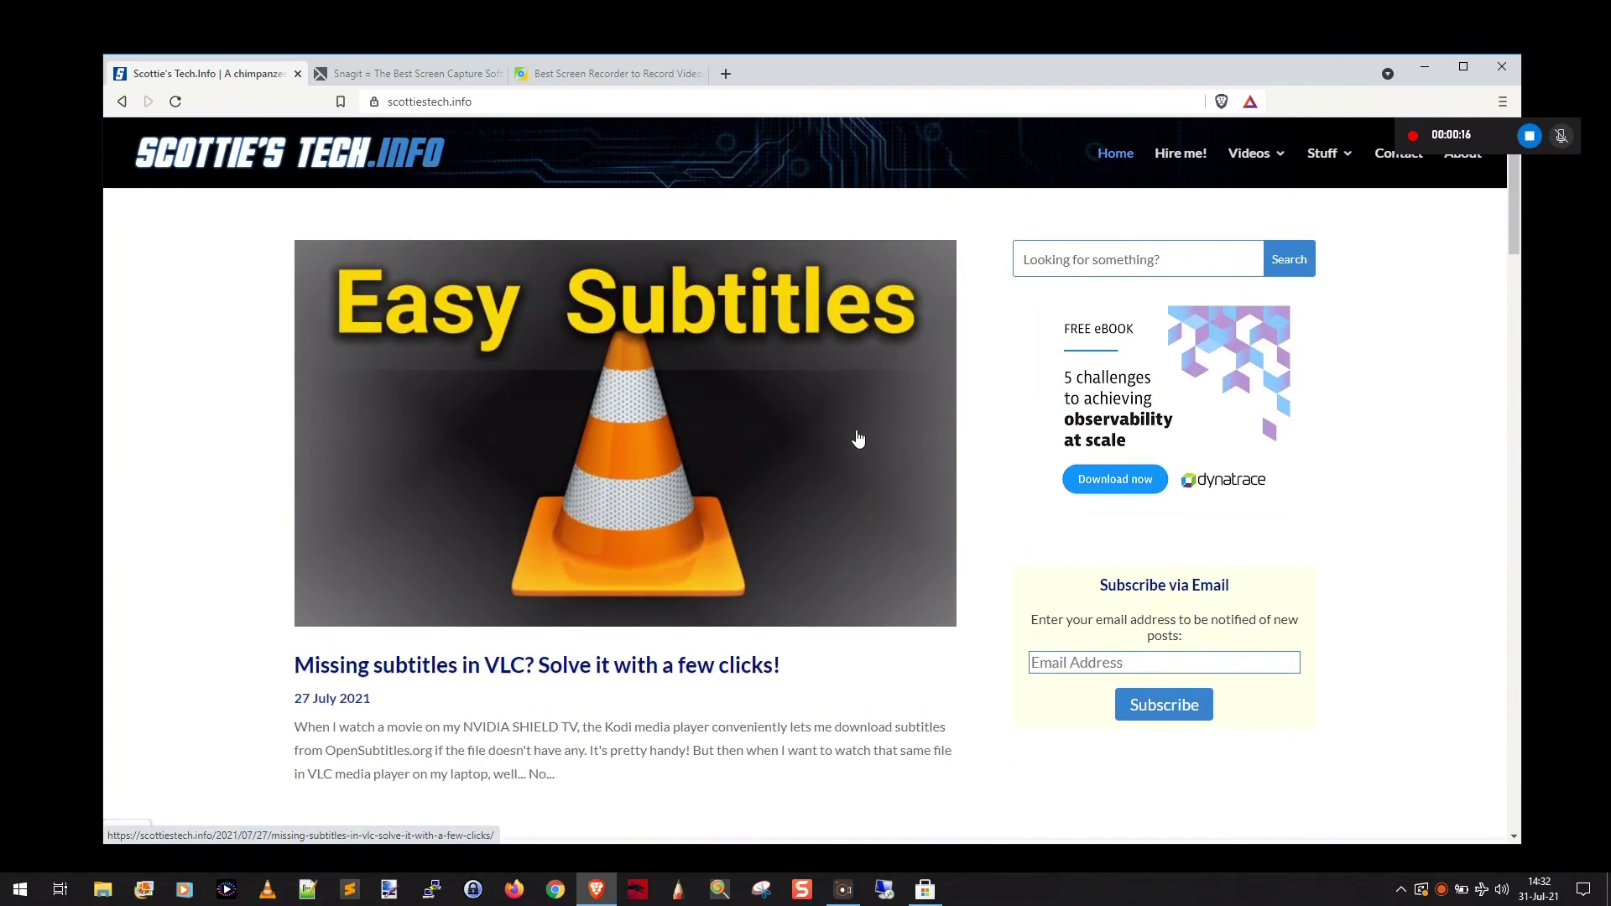
left_click(1529, 138)
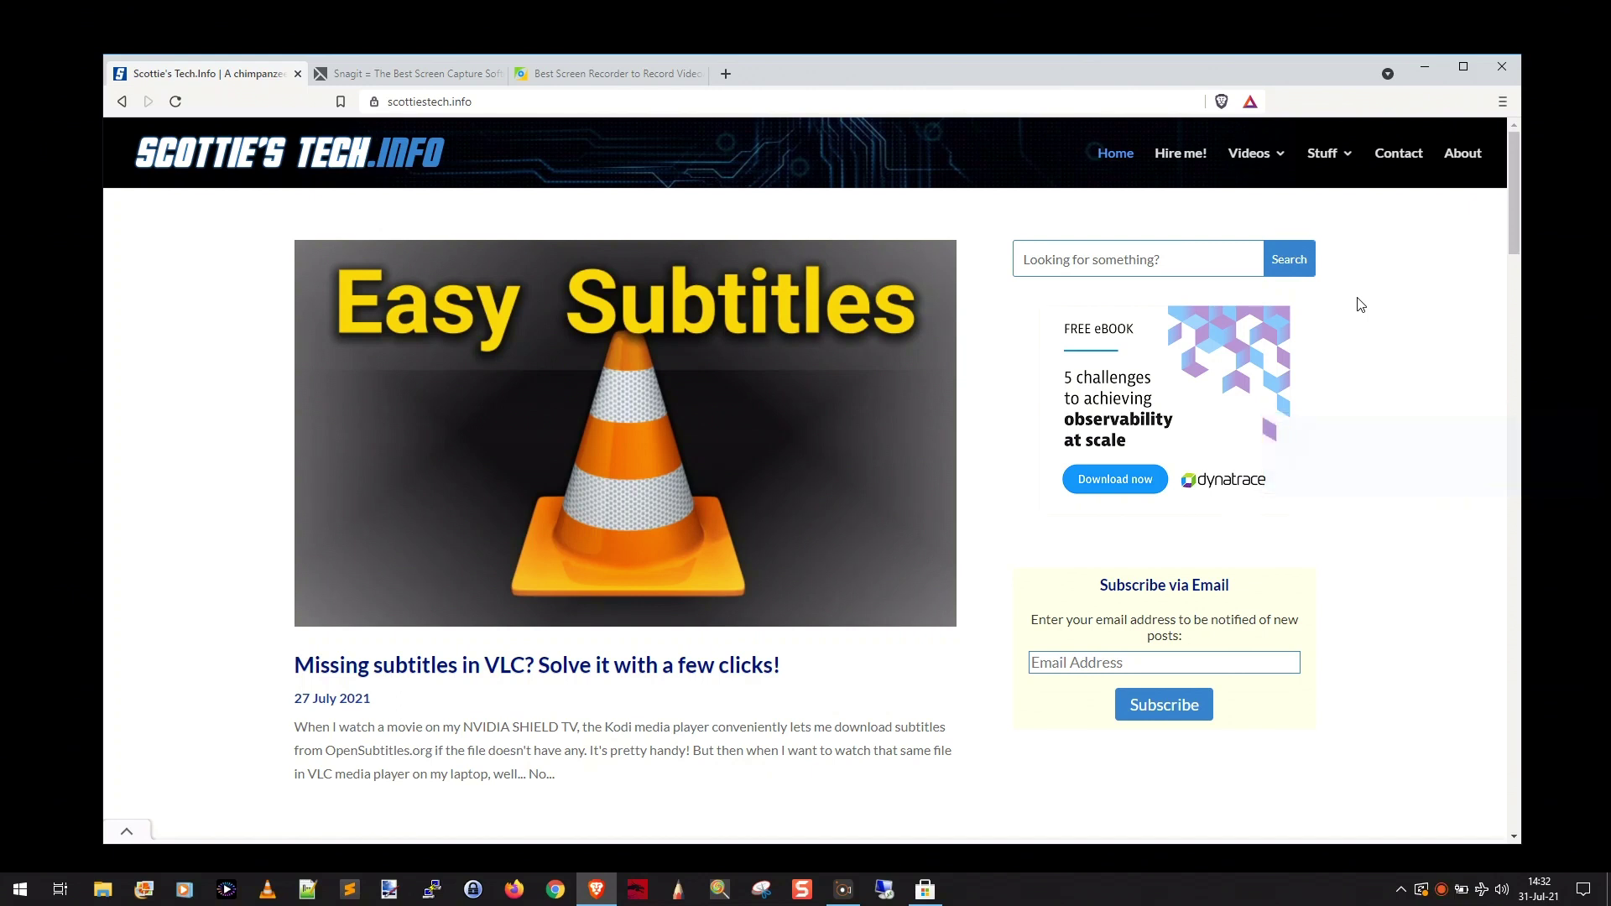
Step: Open File Explorer and go to the Captures folder inside the Videos library to find the saved recording
key("super+e")
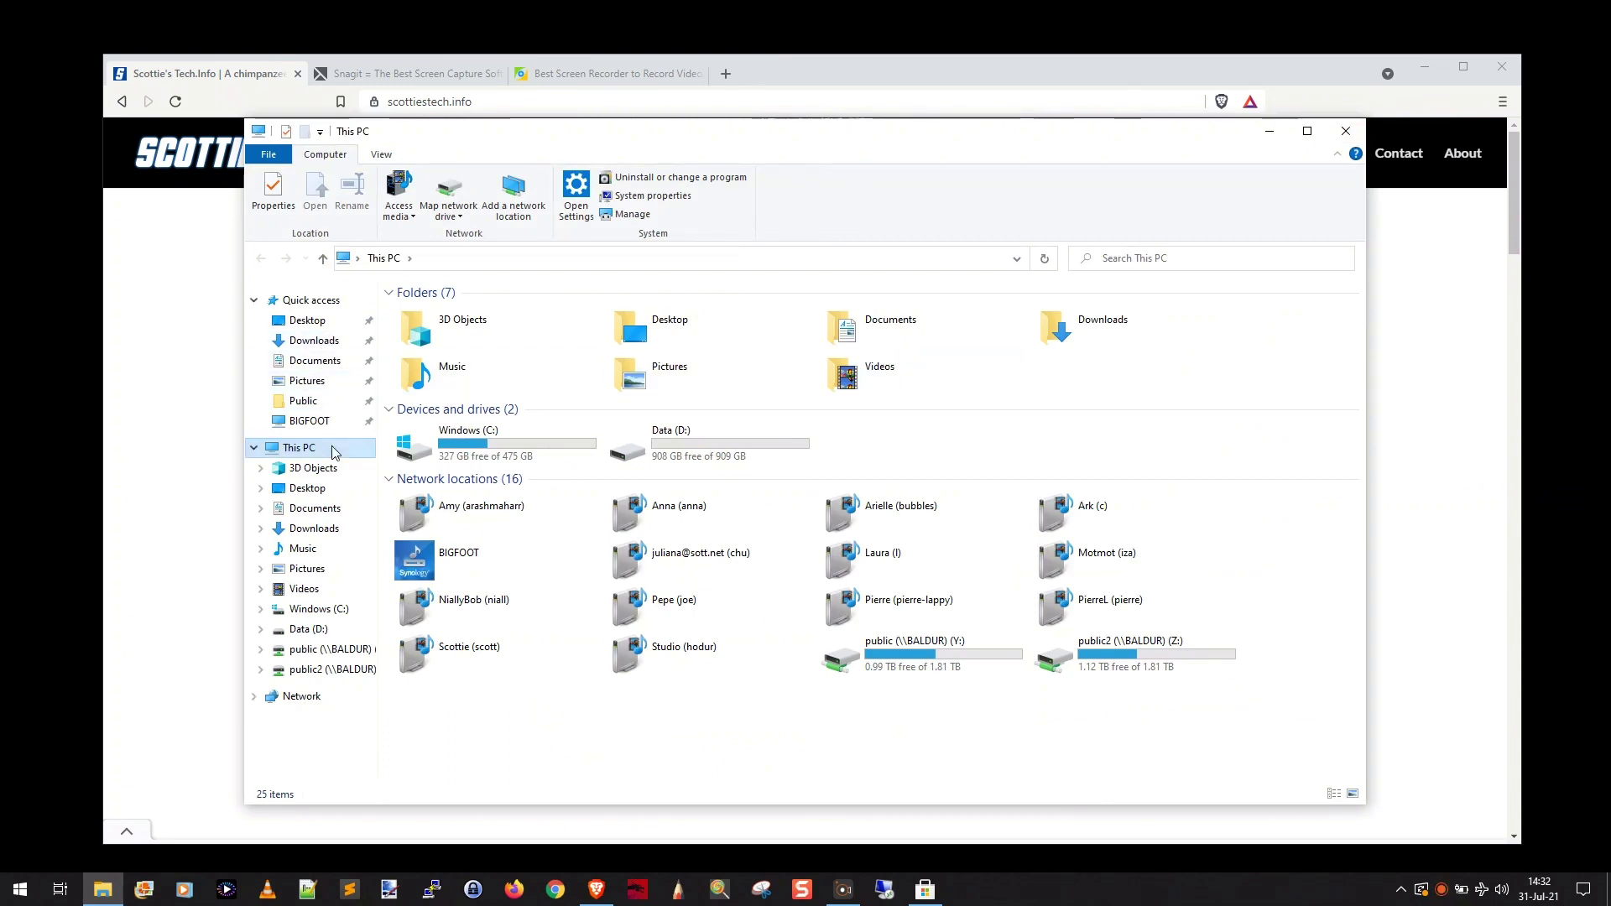
left_click(303, 588)
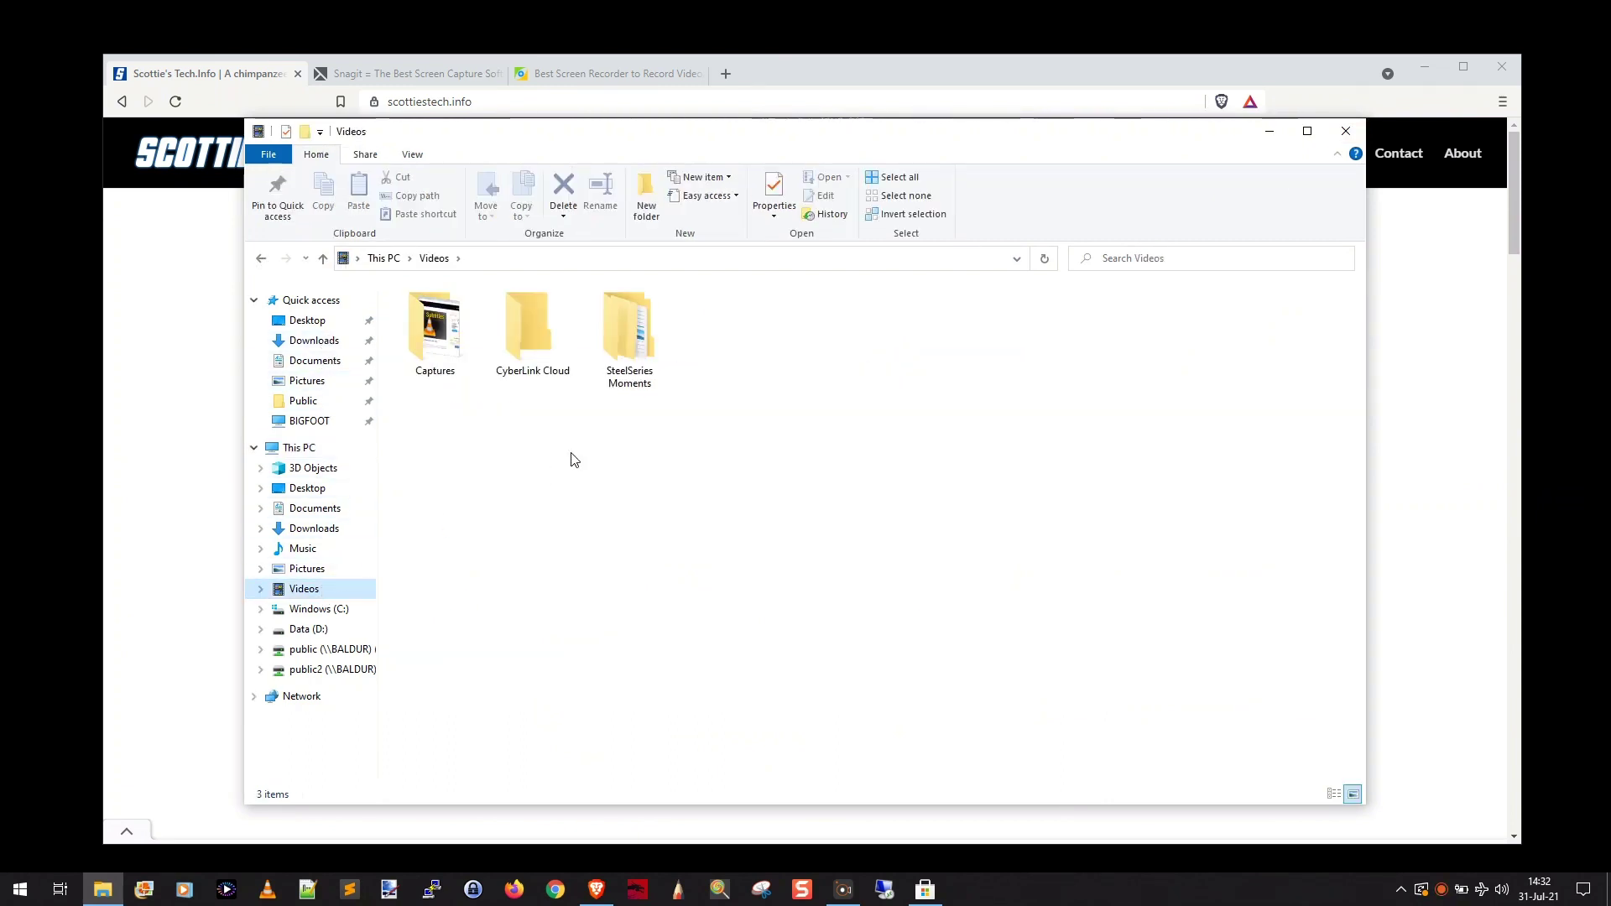
double_click(446, 345)
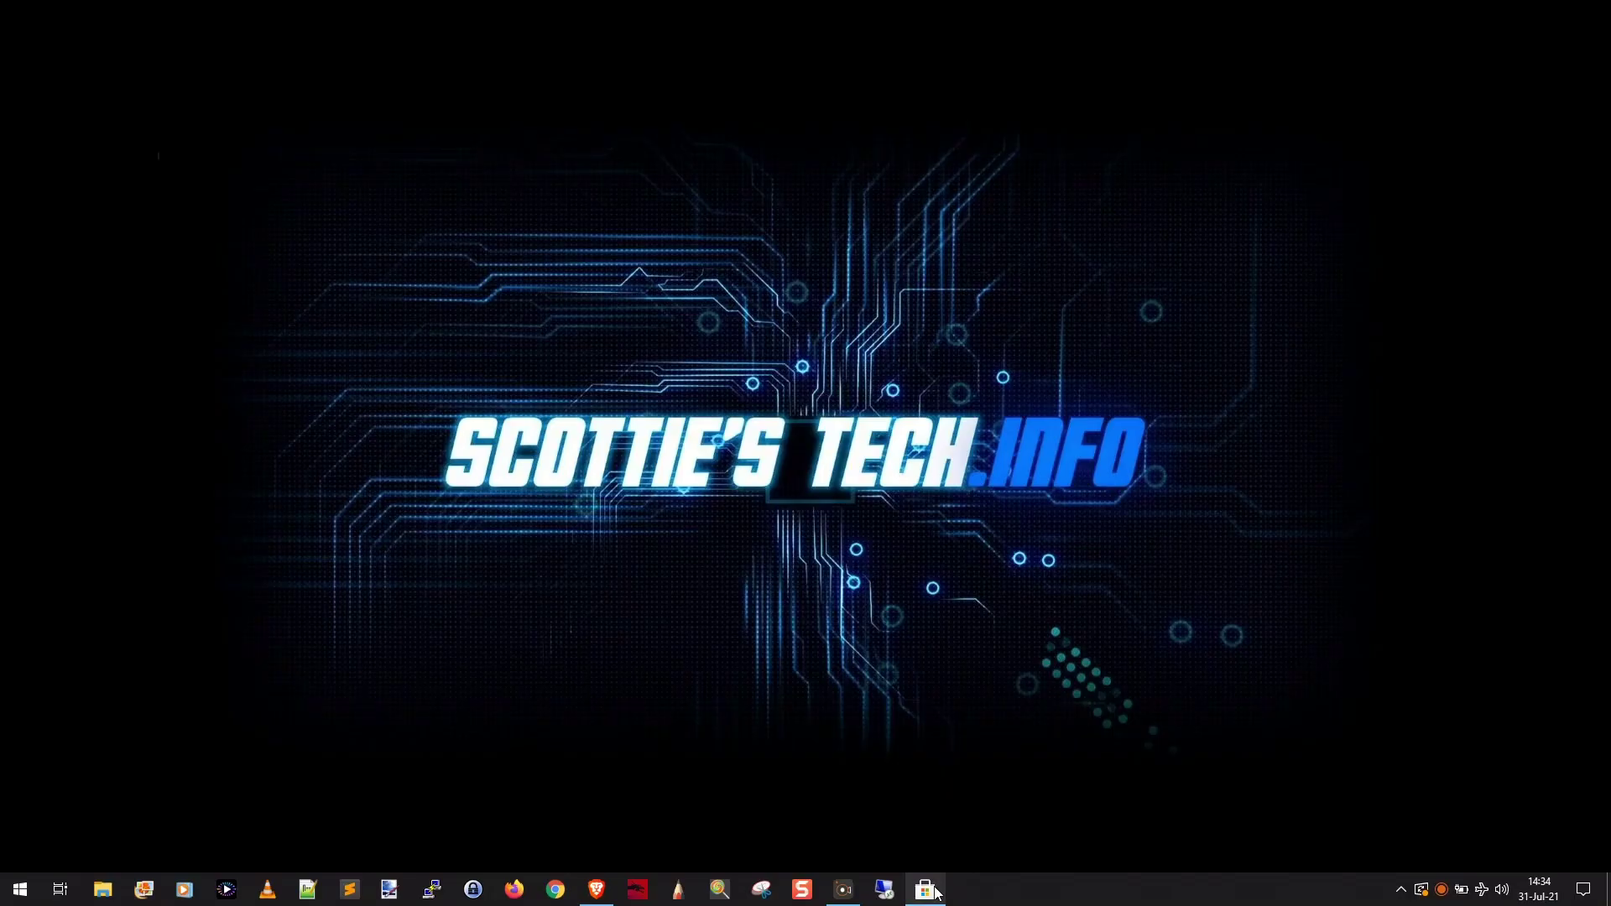
Step: Switch to the Microsoft Store window with the Xbox Game Bar product page
mouse_move(931, 896)
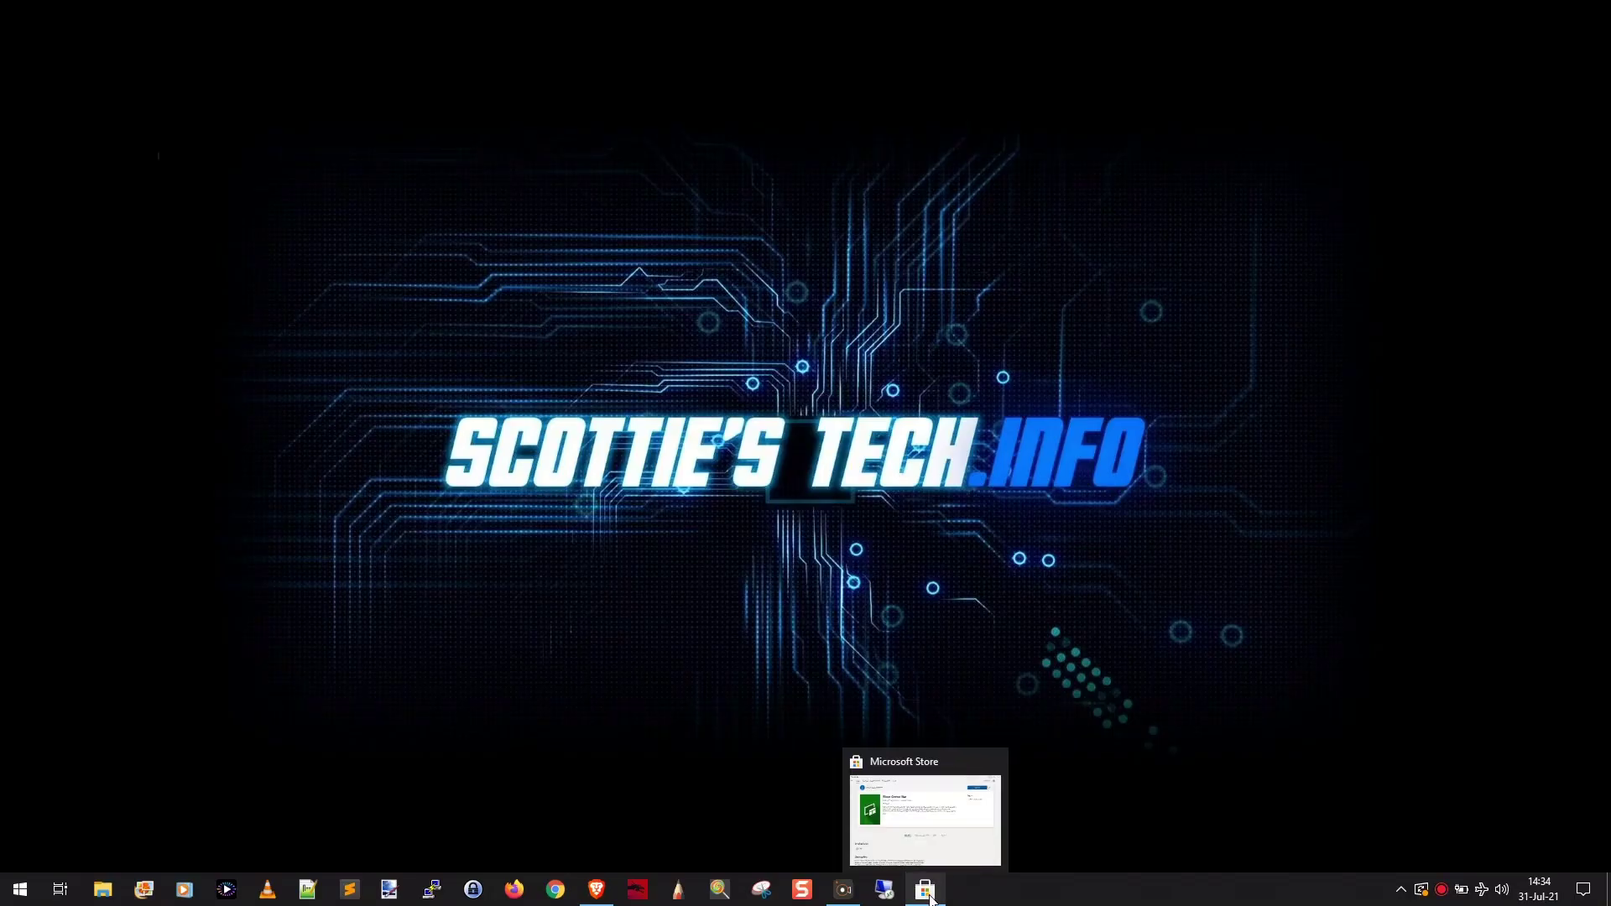
left_click(927, 891)
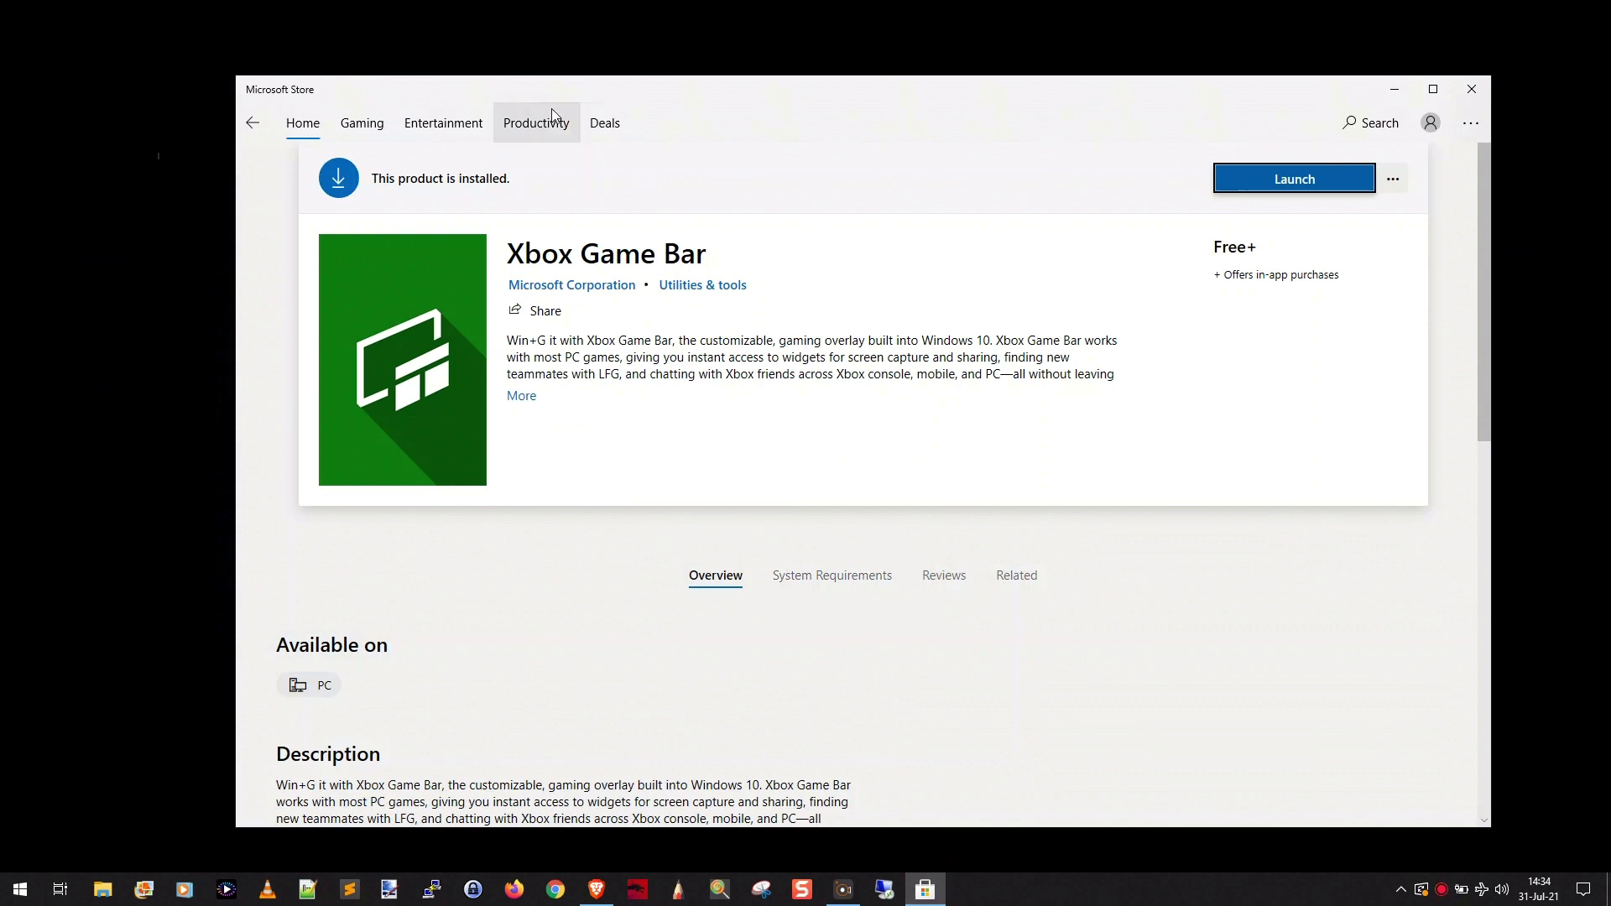
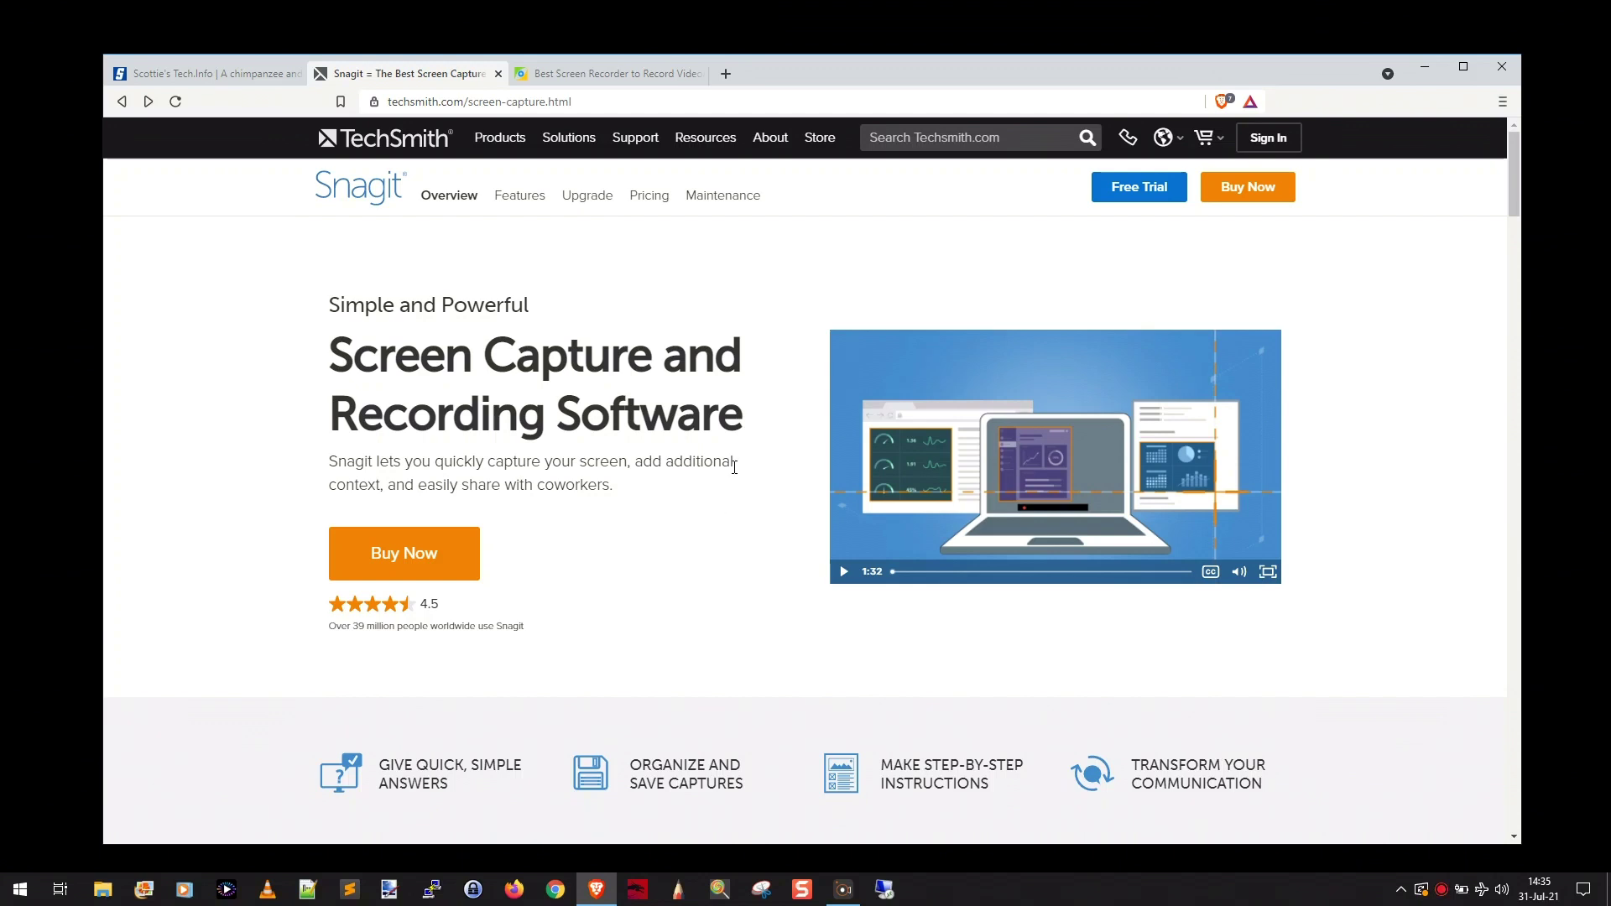
Step: Examine the TechSmith Snagit product page, from its how-it-works section through the feature list, and return to its beginning
scroll(734, 466, "down", 2)
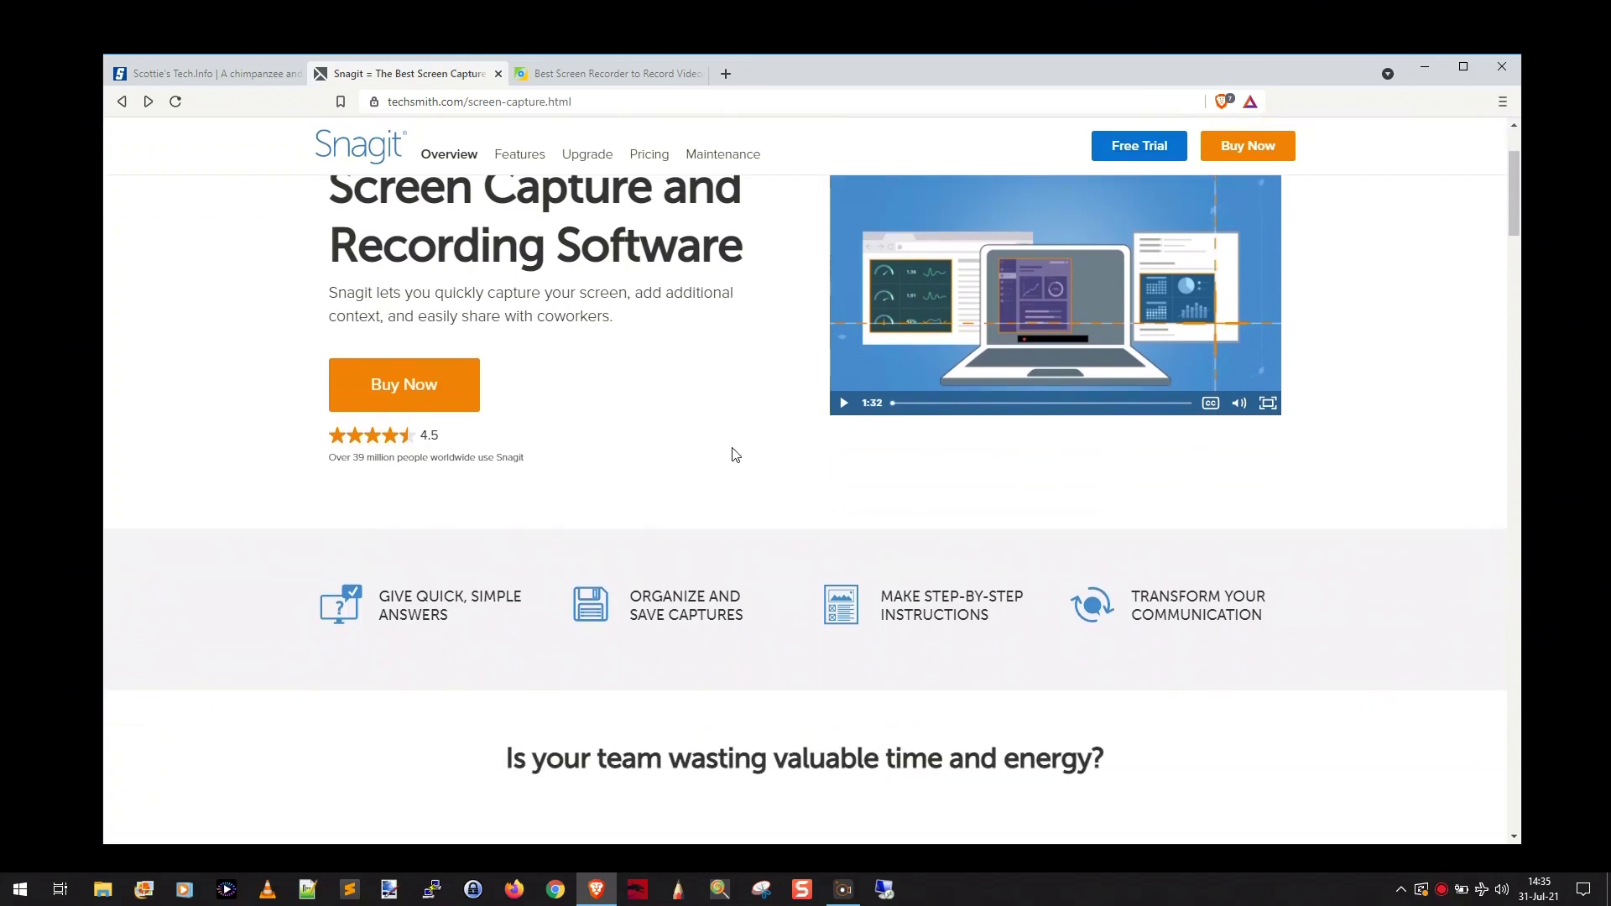
scroll(732, 454, "down", 2)
scroll(746, 450, "down", 2)
scroll(751, 449, "down", 2)
scroll(772, 425, "down", 2)
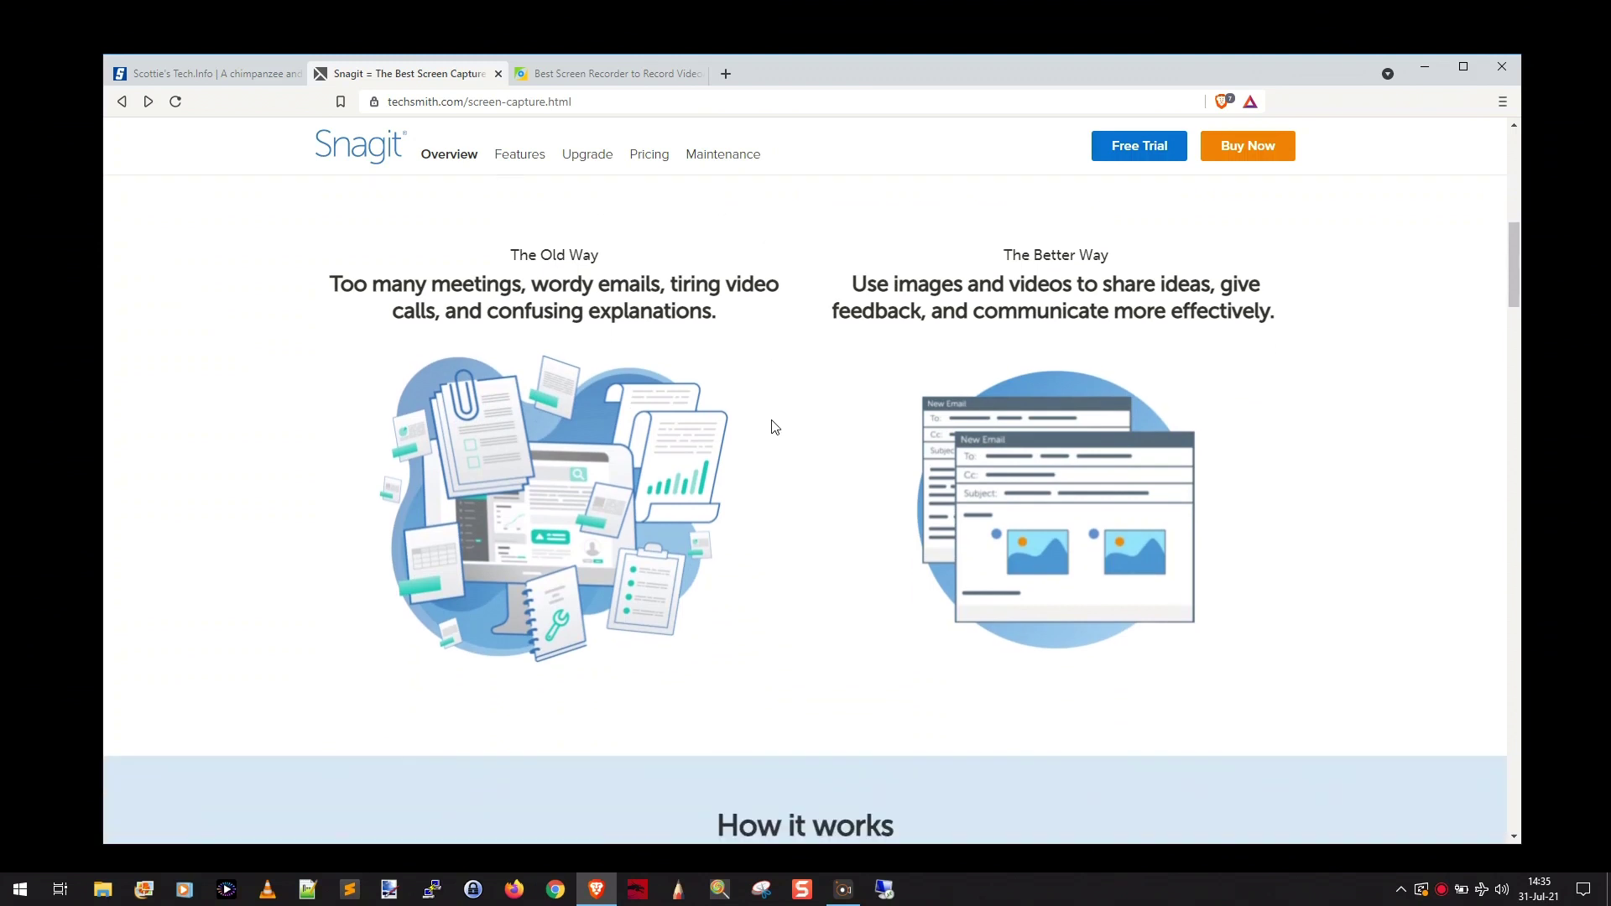
scroll(772, 425, "down", 3)
scroll(780, 421, "down", 1)
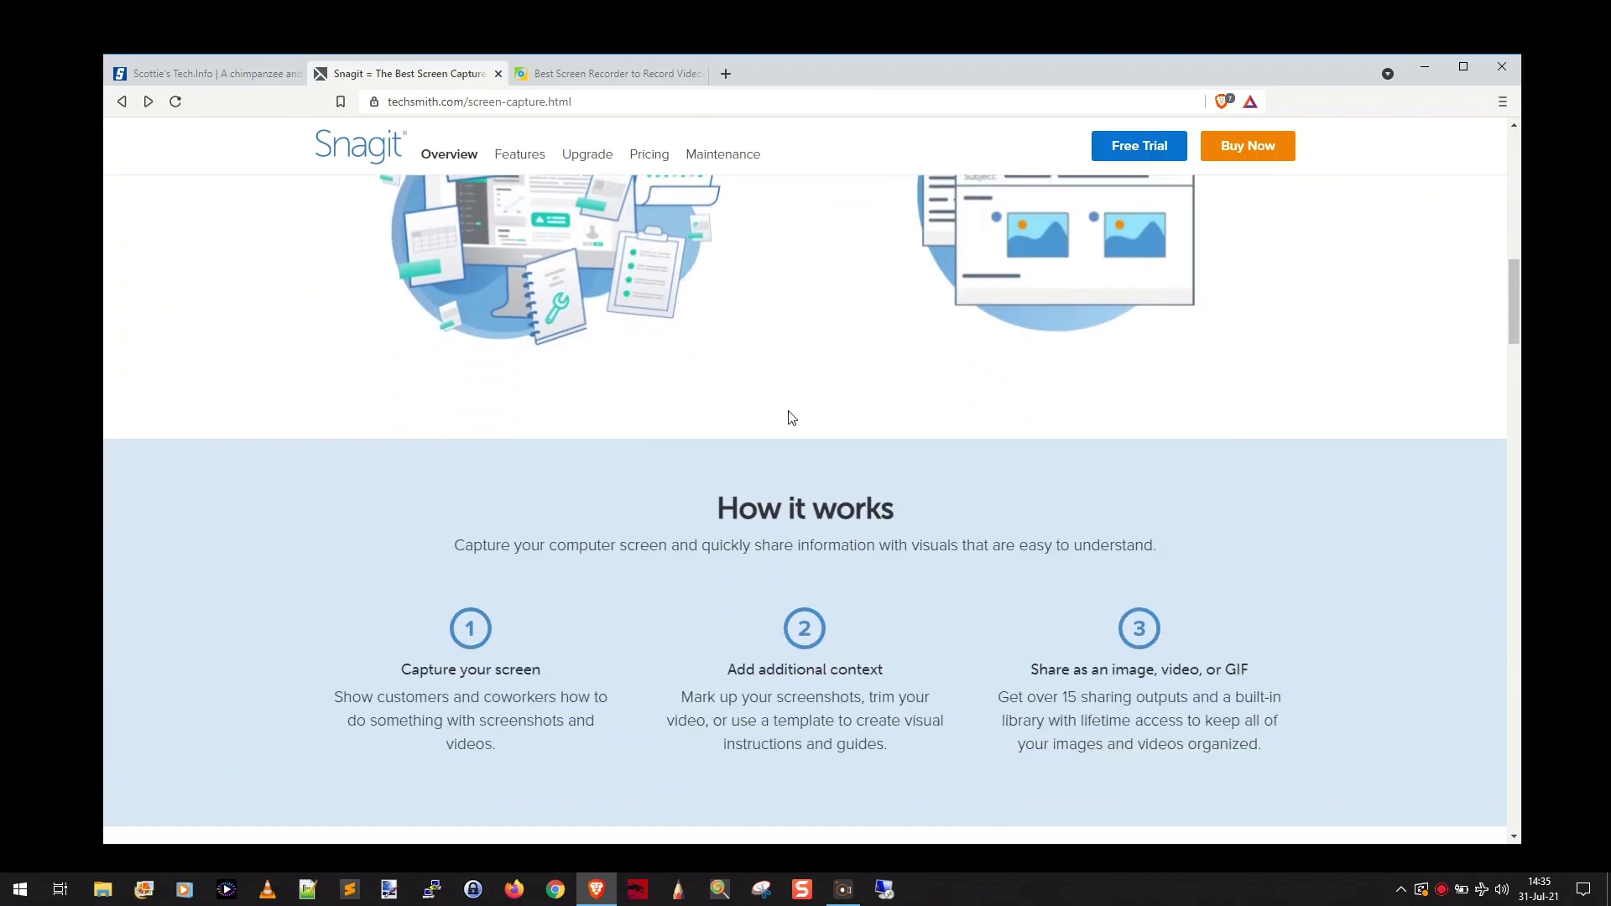
scroll(797, 413, "down", 2)
scroll(902, 374, "down", 4)
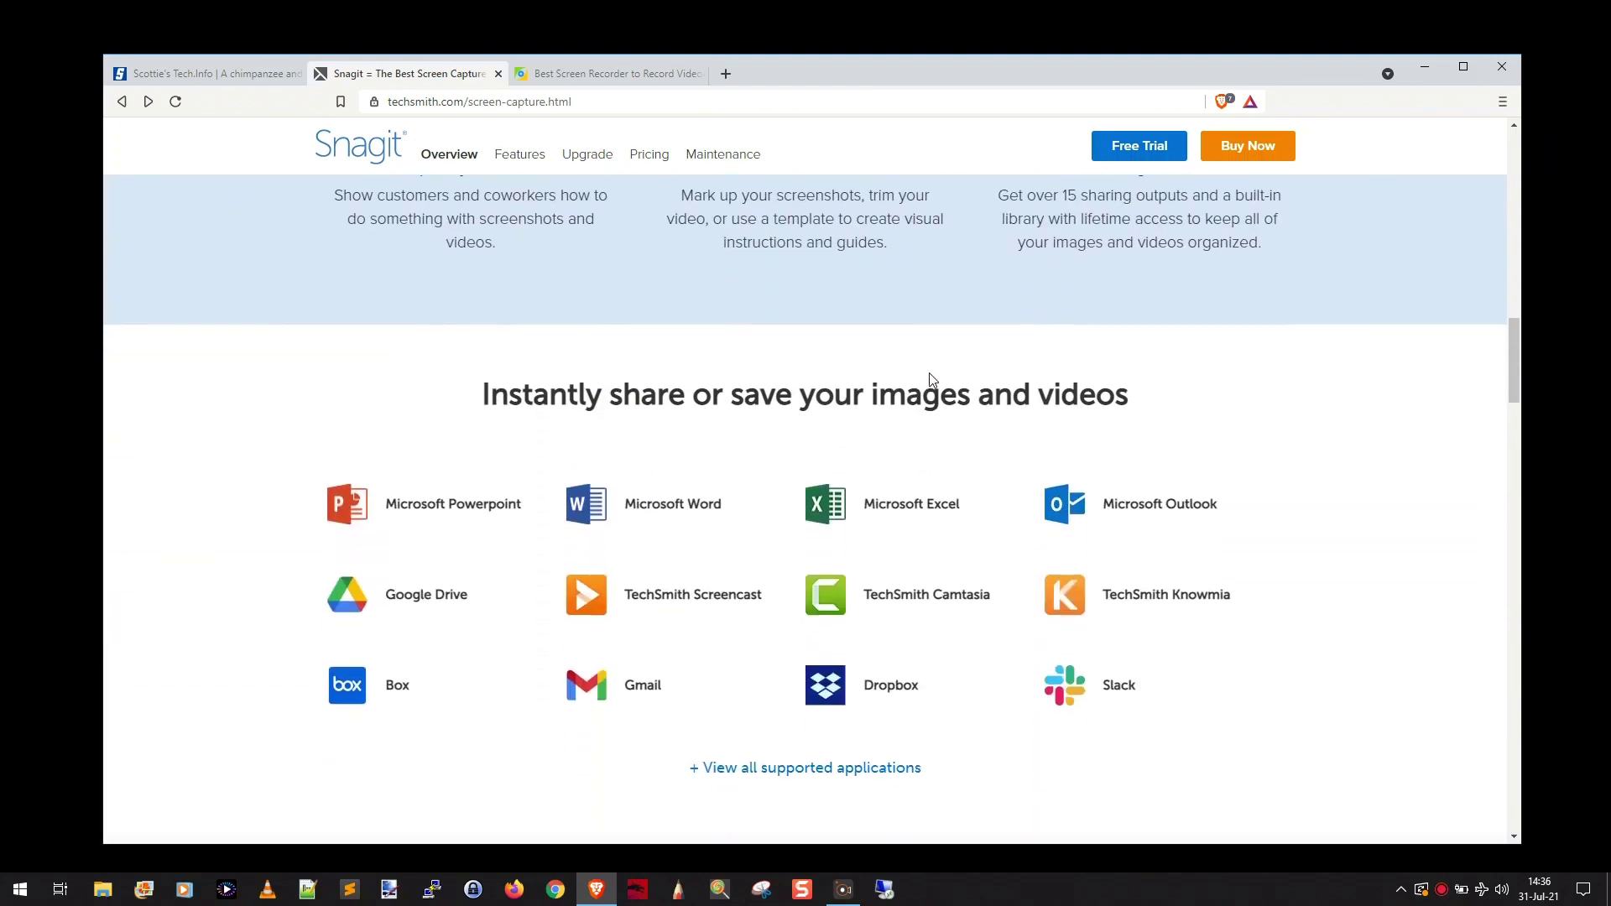
scroll(927, 385, "down", 3)
scroll(1089, 437, "down", 3)
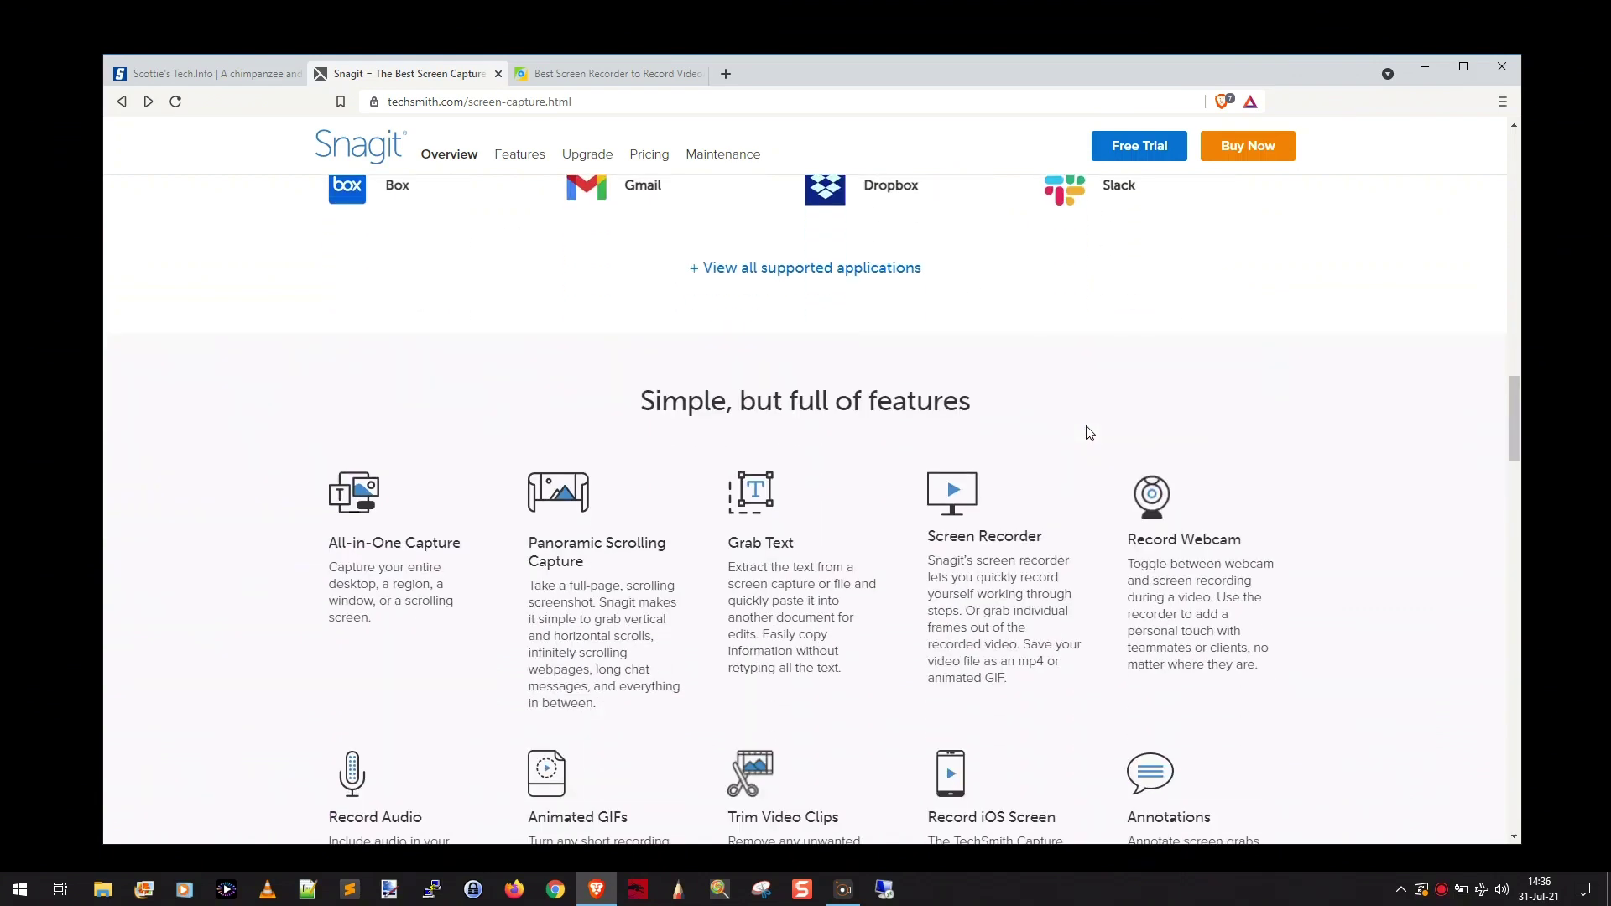
scroll(1088, 433, "down", 1)
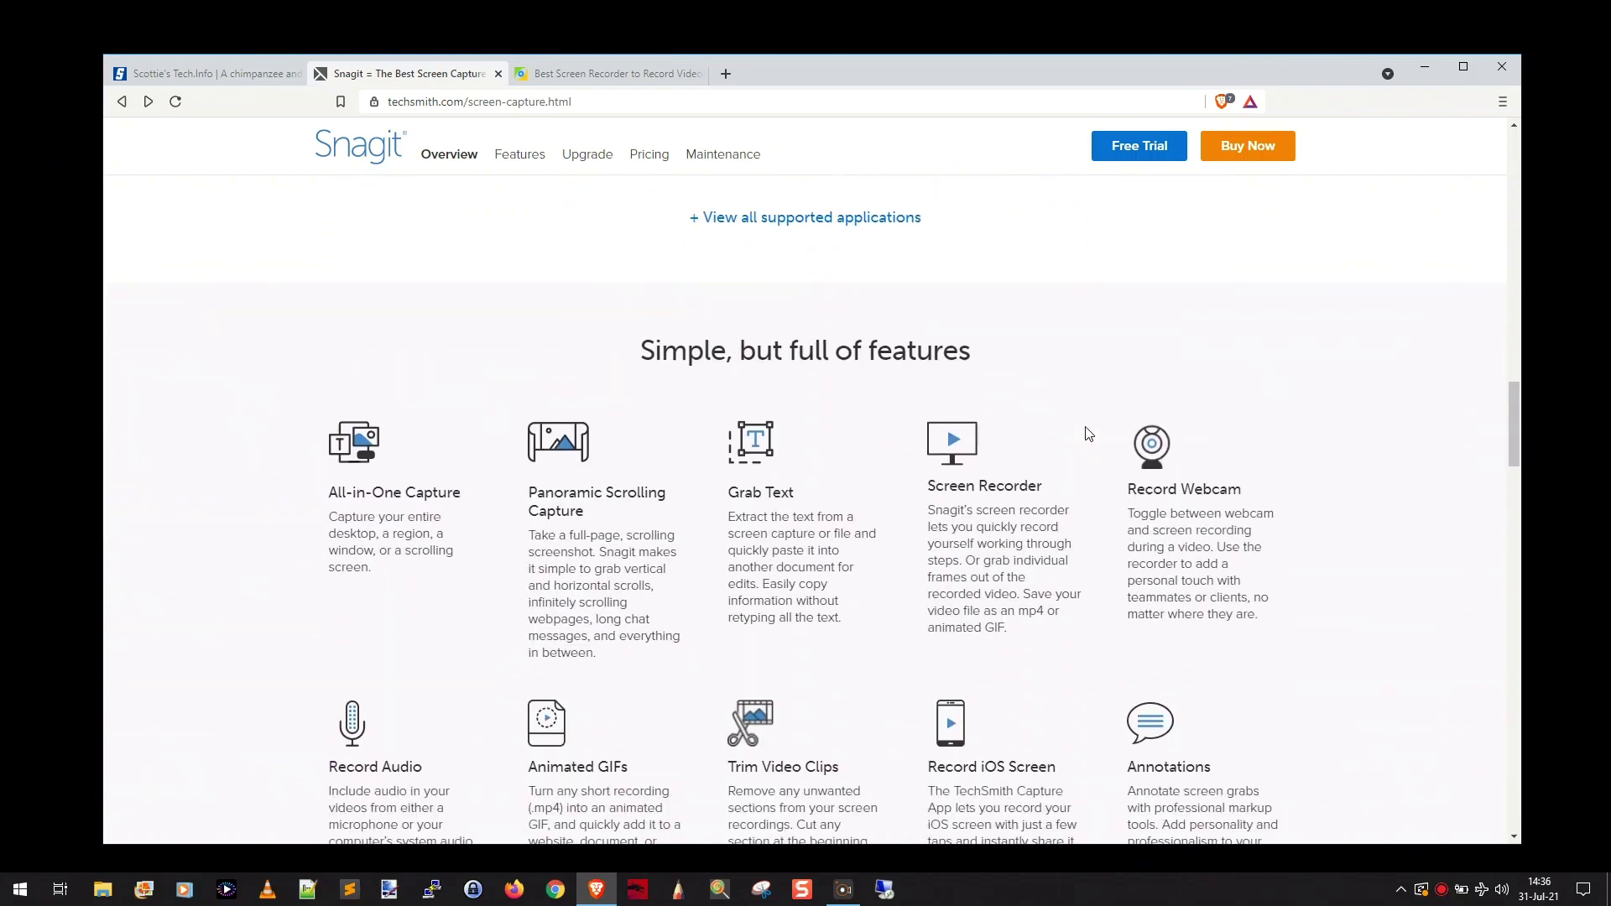
scroll(1088, 431, "down", 2)
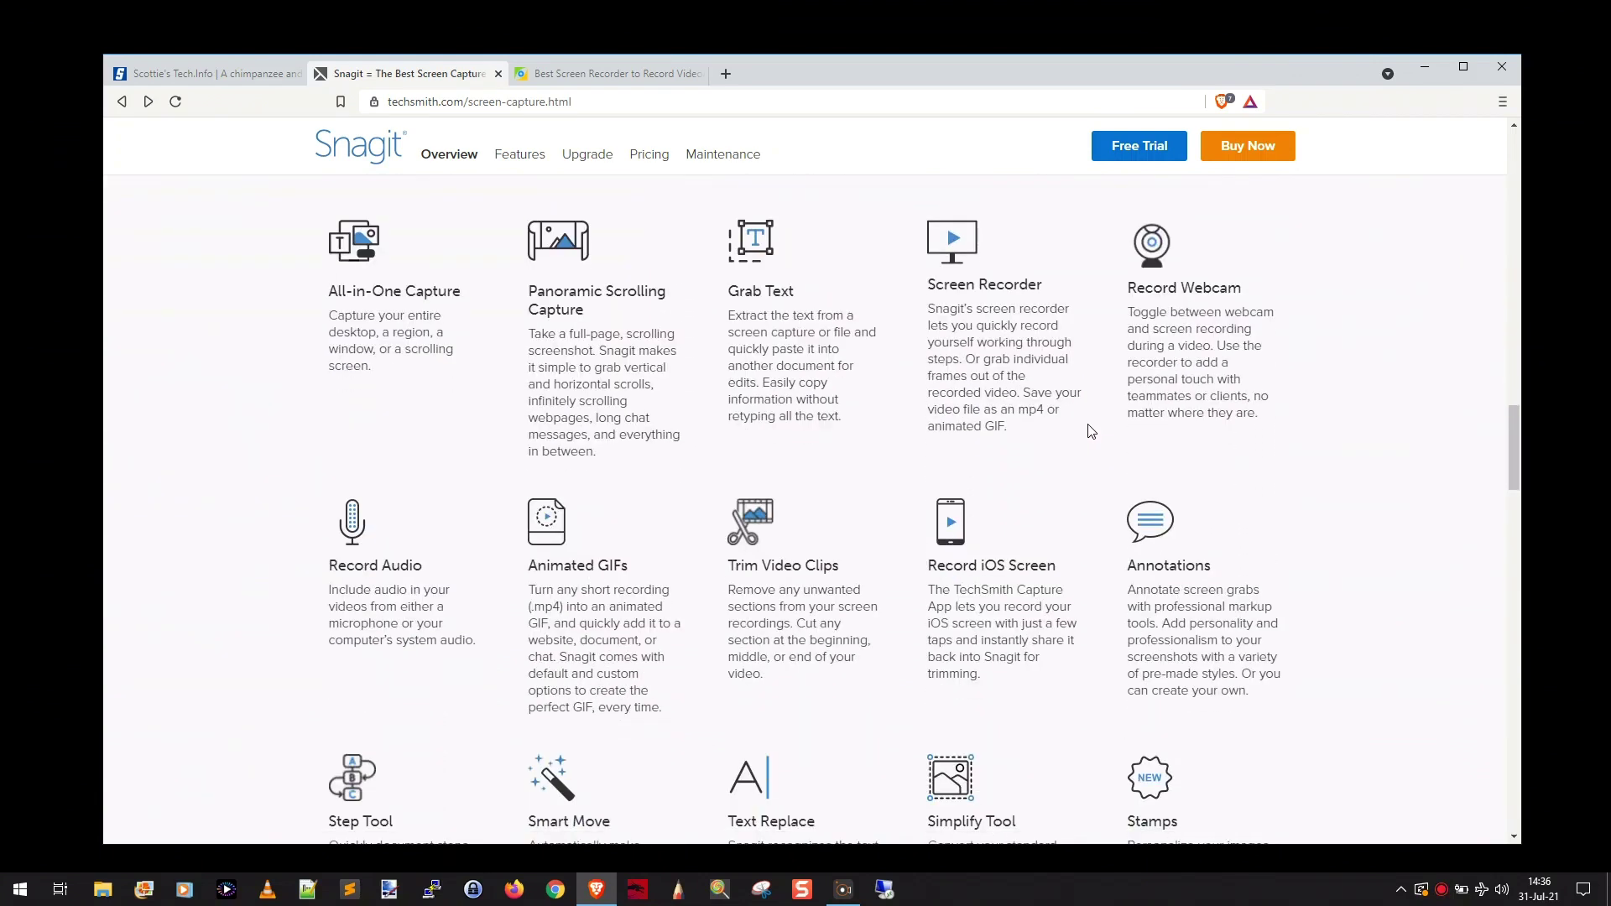
scroll(1089, 429, "down", 2)
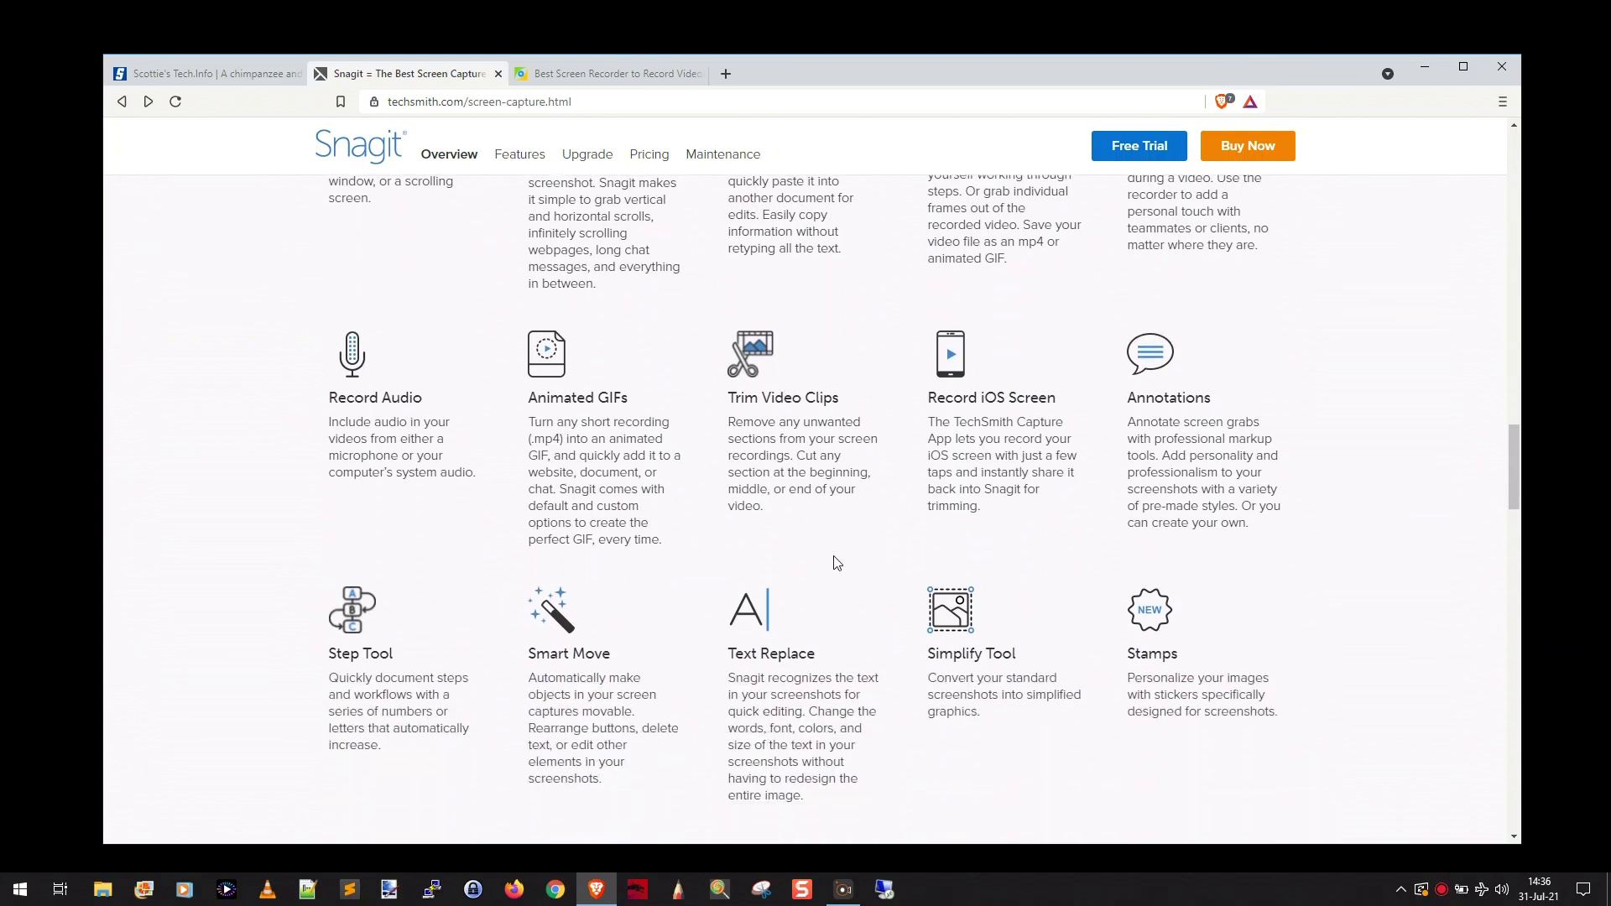
scroll(1011, 559, "down", 2)
scroll(1011, 559, "down", 4)
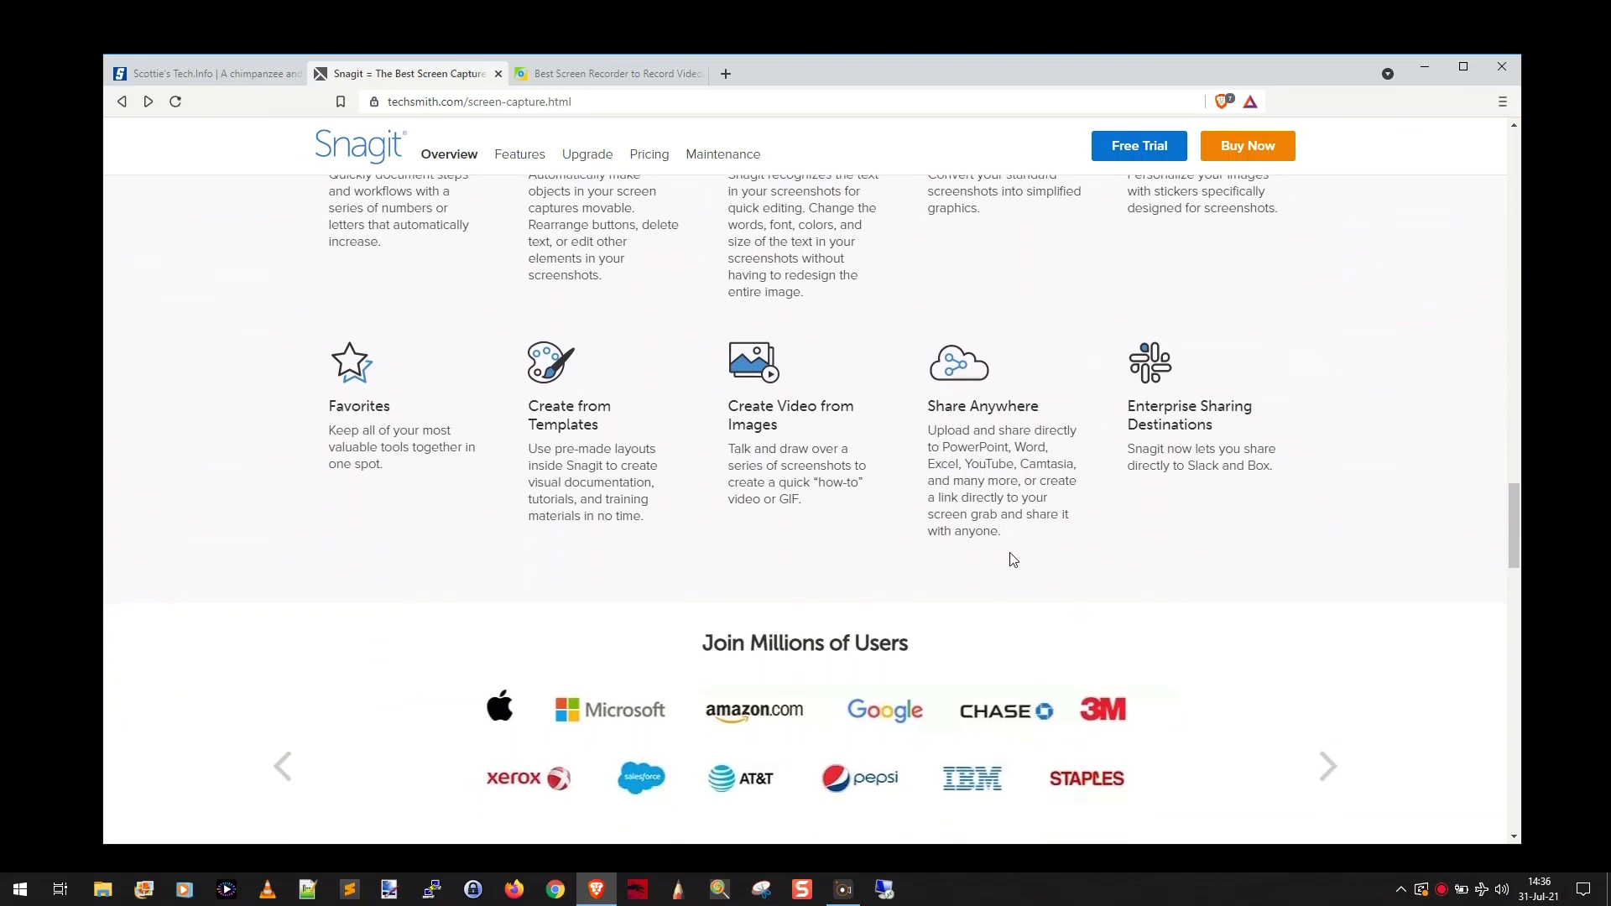
scroll(1016, 559, "up", 12)
scroll(1021, 558, "up", 20)
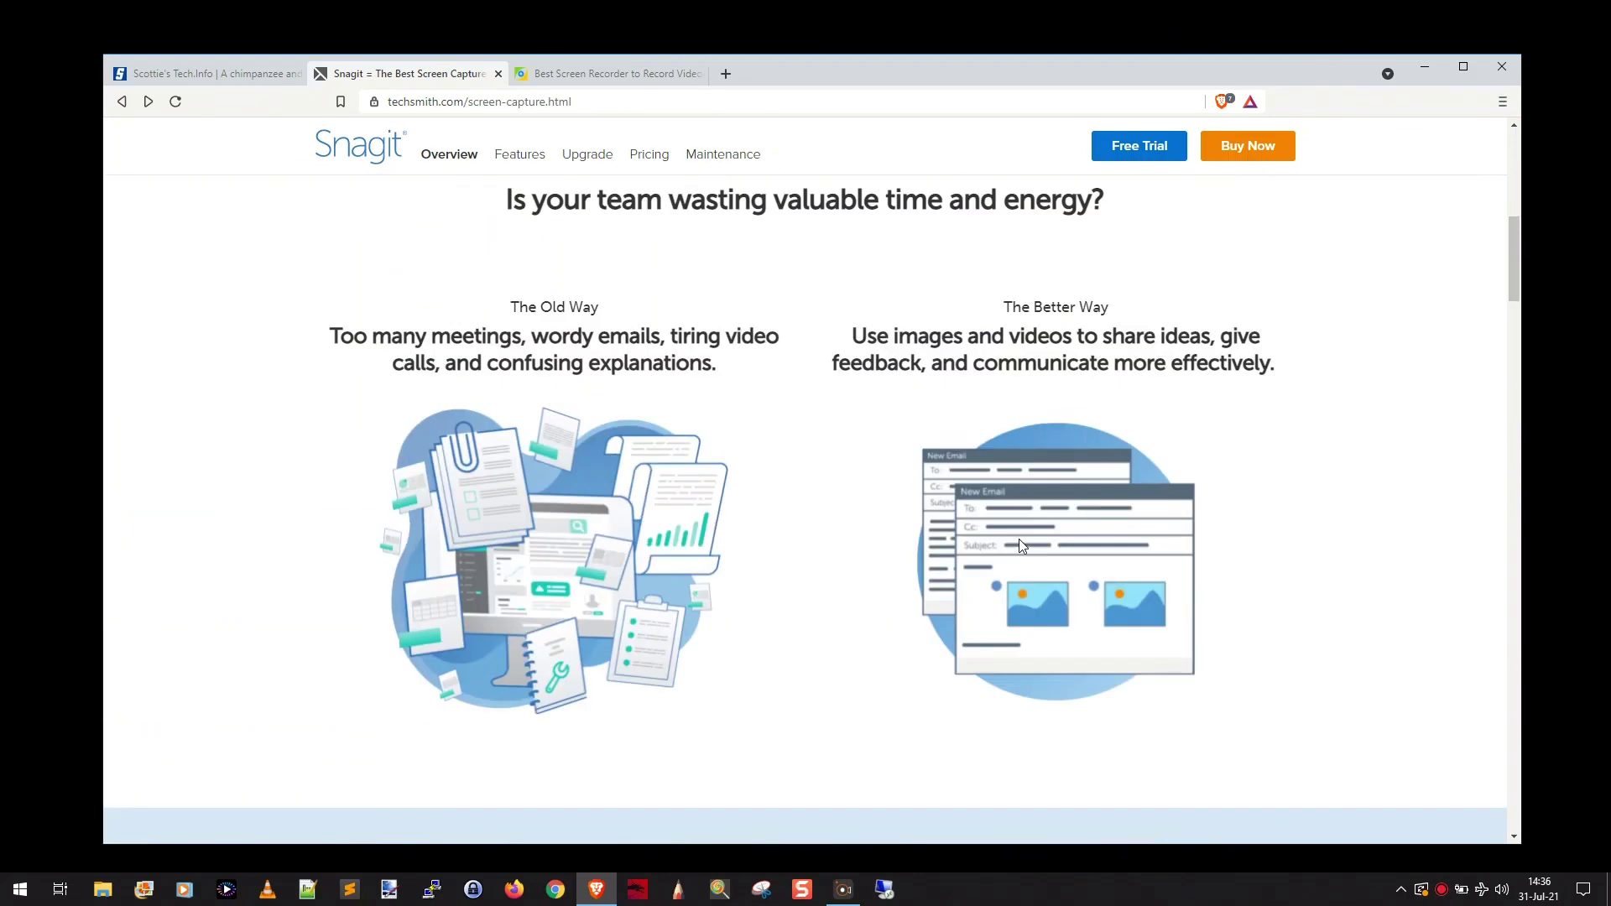
scroll(1019, 541, "up", 5)
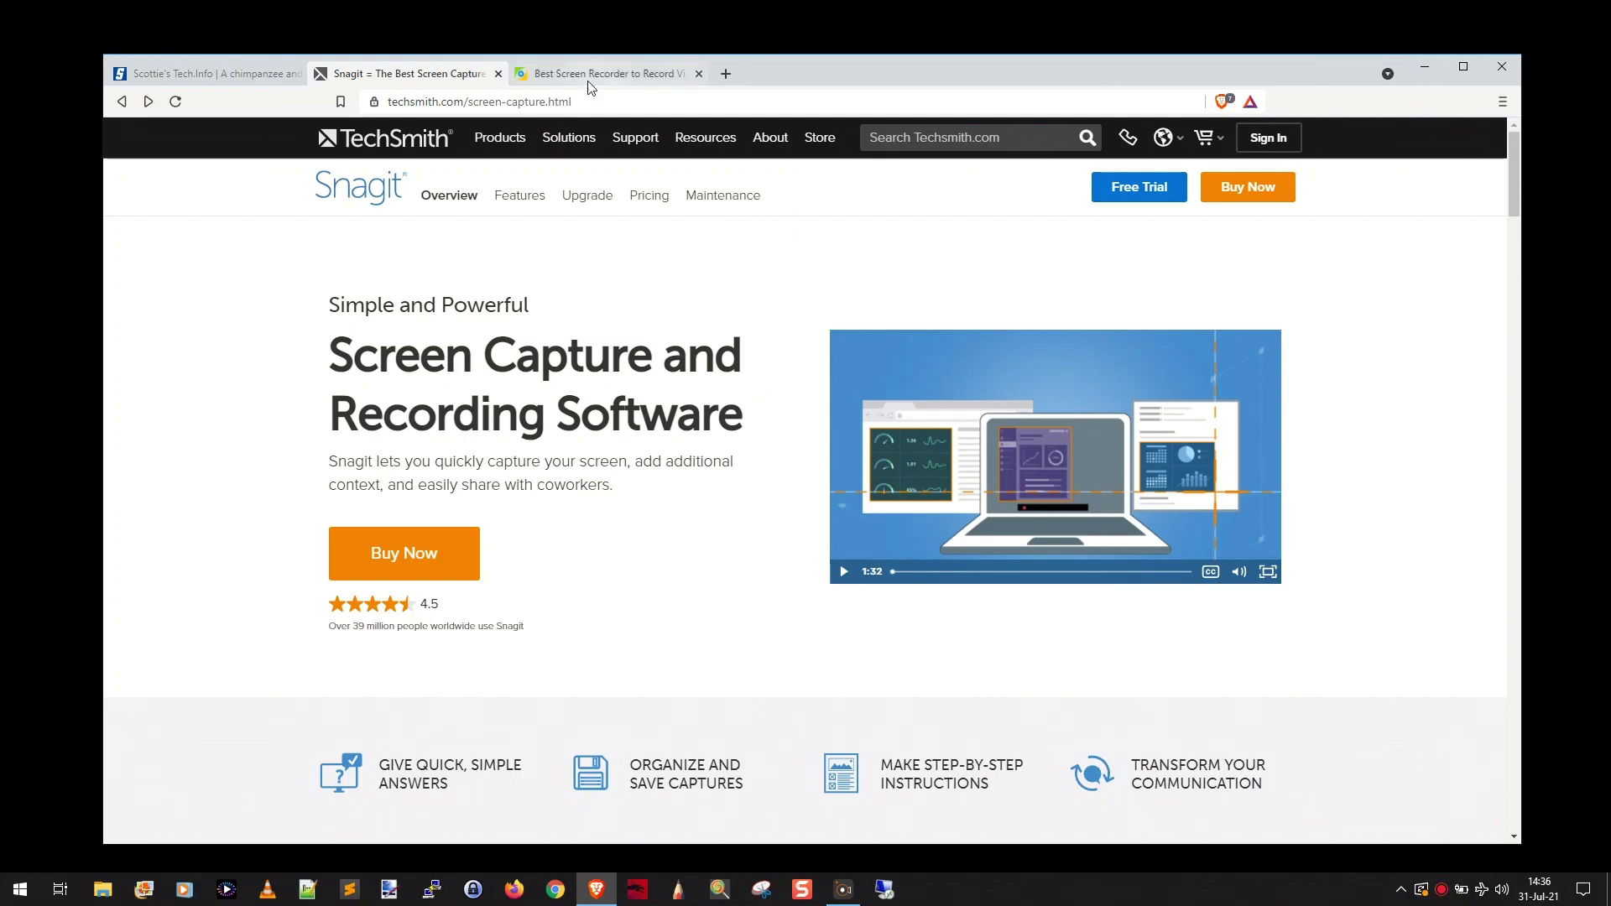
Step: Minimize the browser window and set the Snagit video capture selection to Region
left_click(1424, 67)
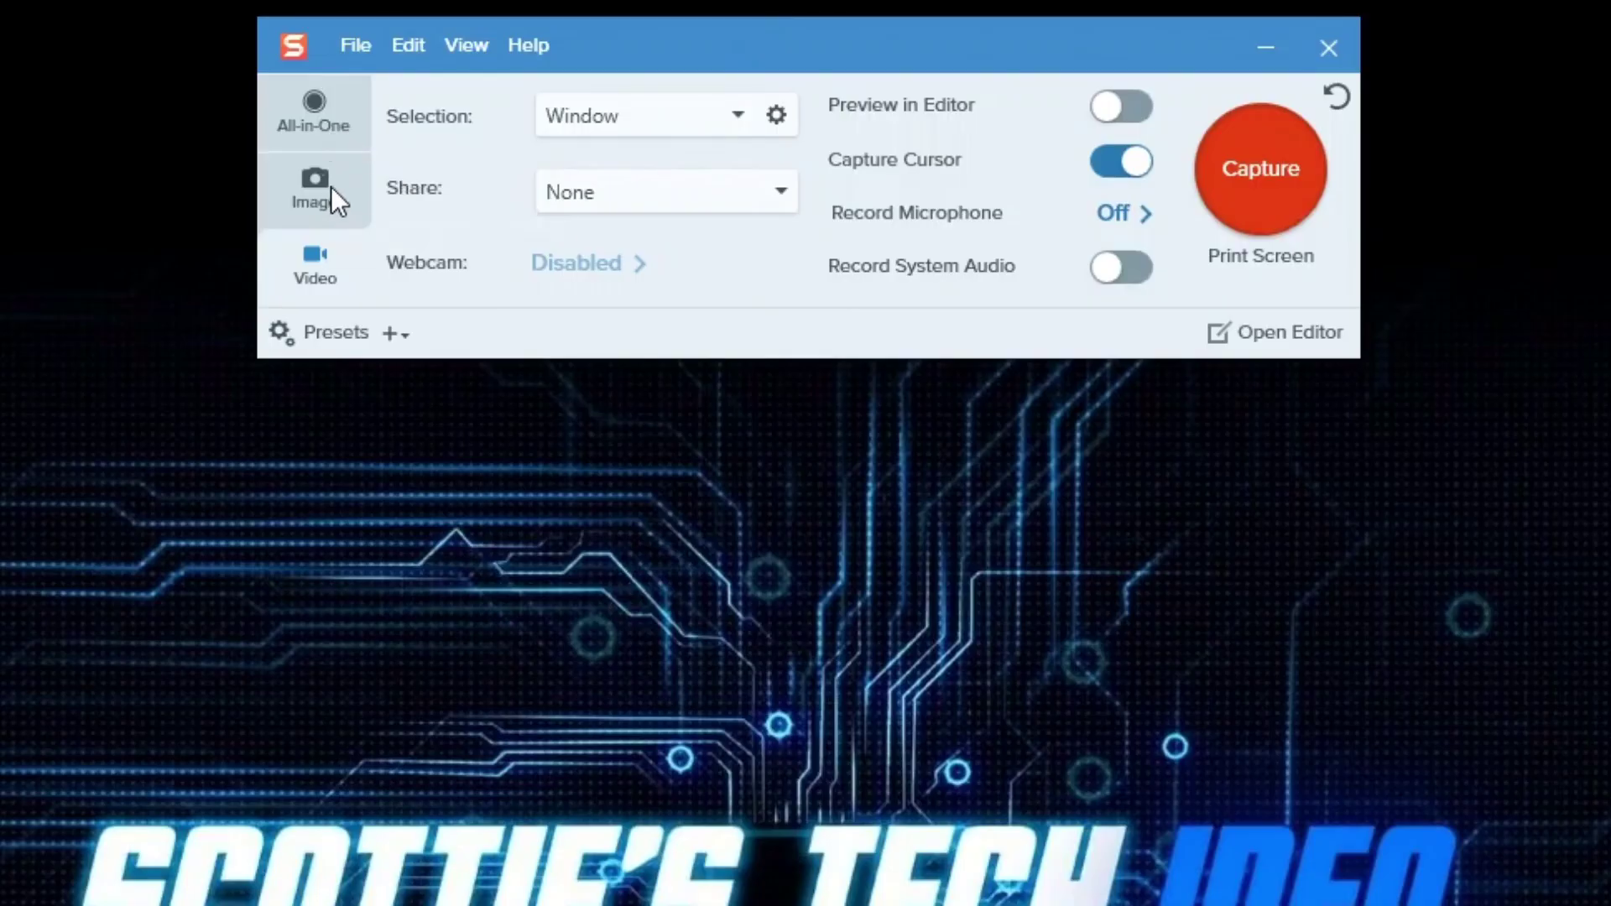
left_click(738, 117)
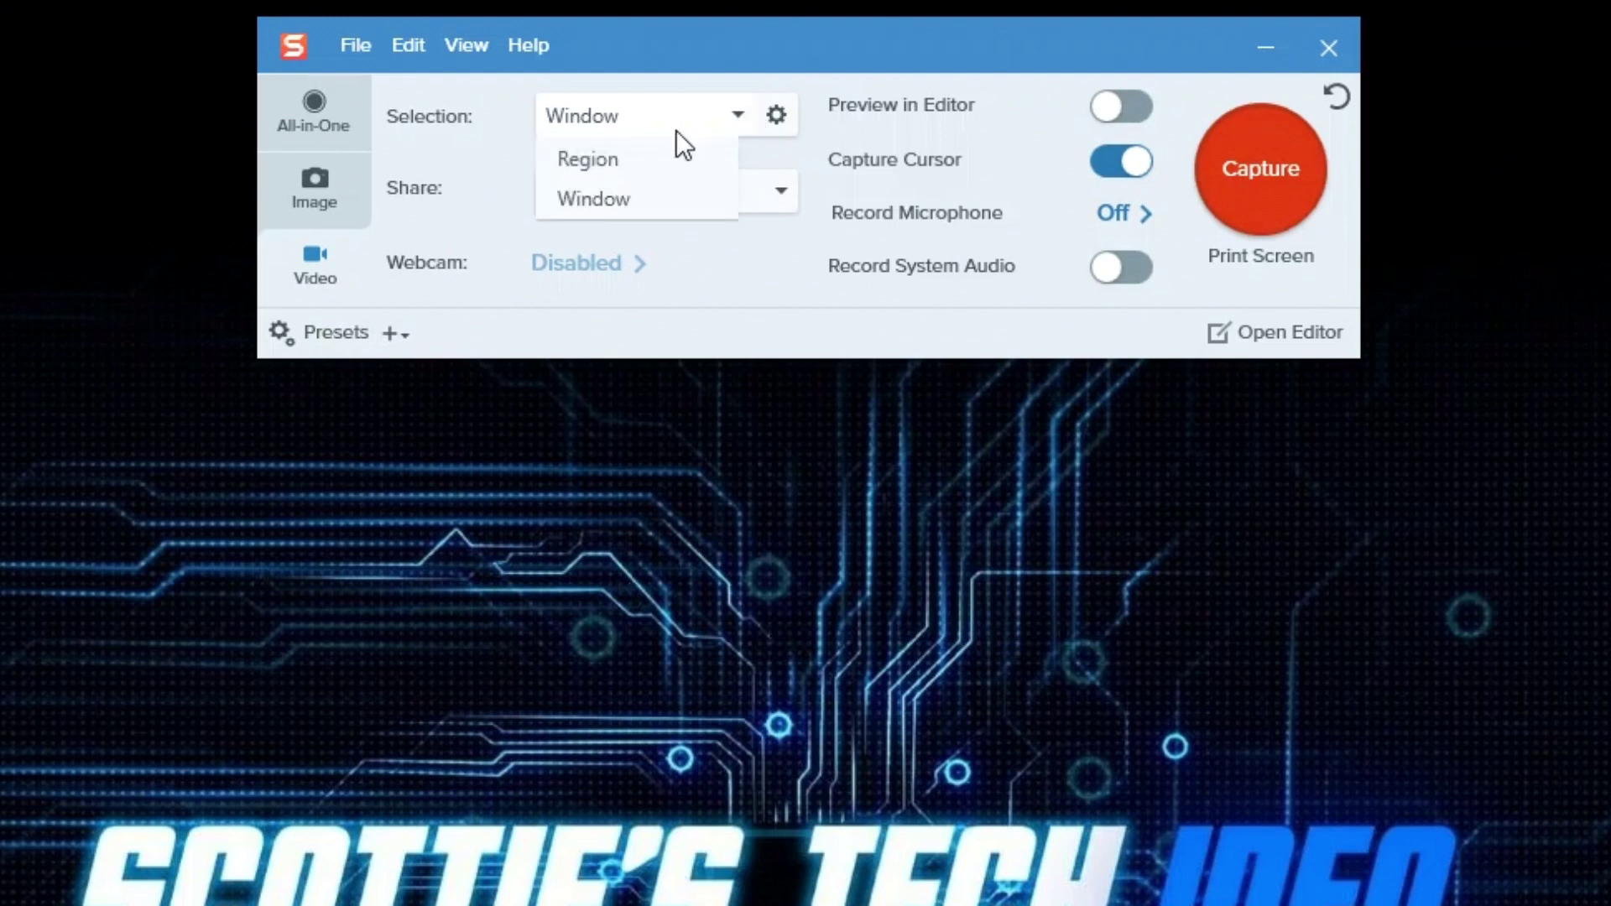
left_click(626, 168)
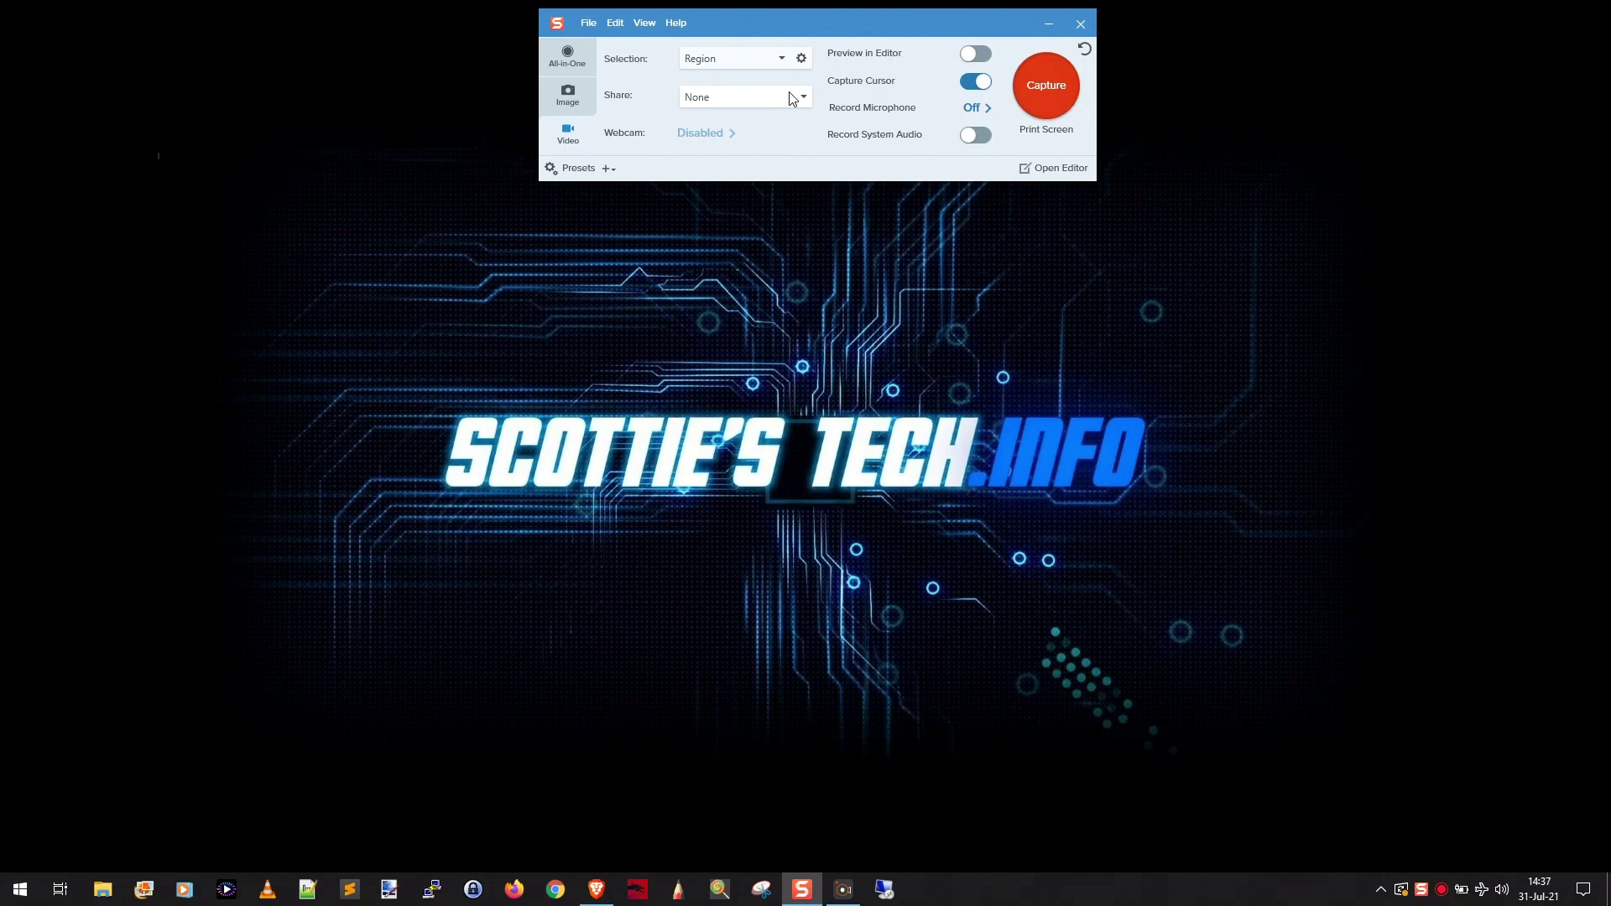
Step: Restore the Brave browser on the Scottie's Tech.Info page, and set the Snagit video capture selection to Window
left_click(597, 889)
left_click(205, 74)
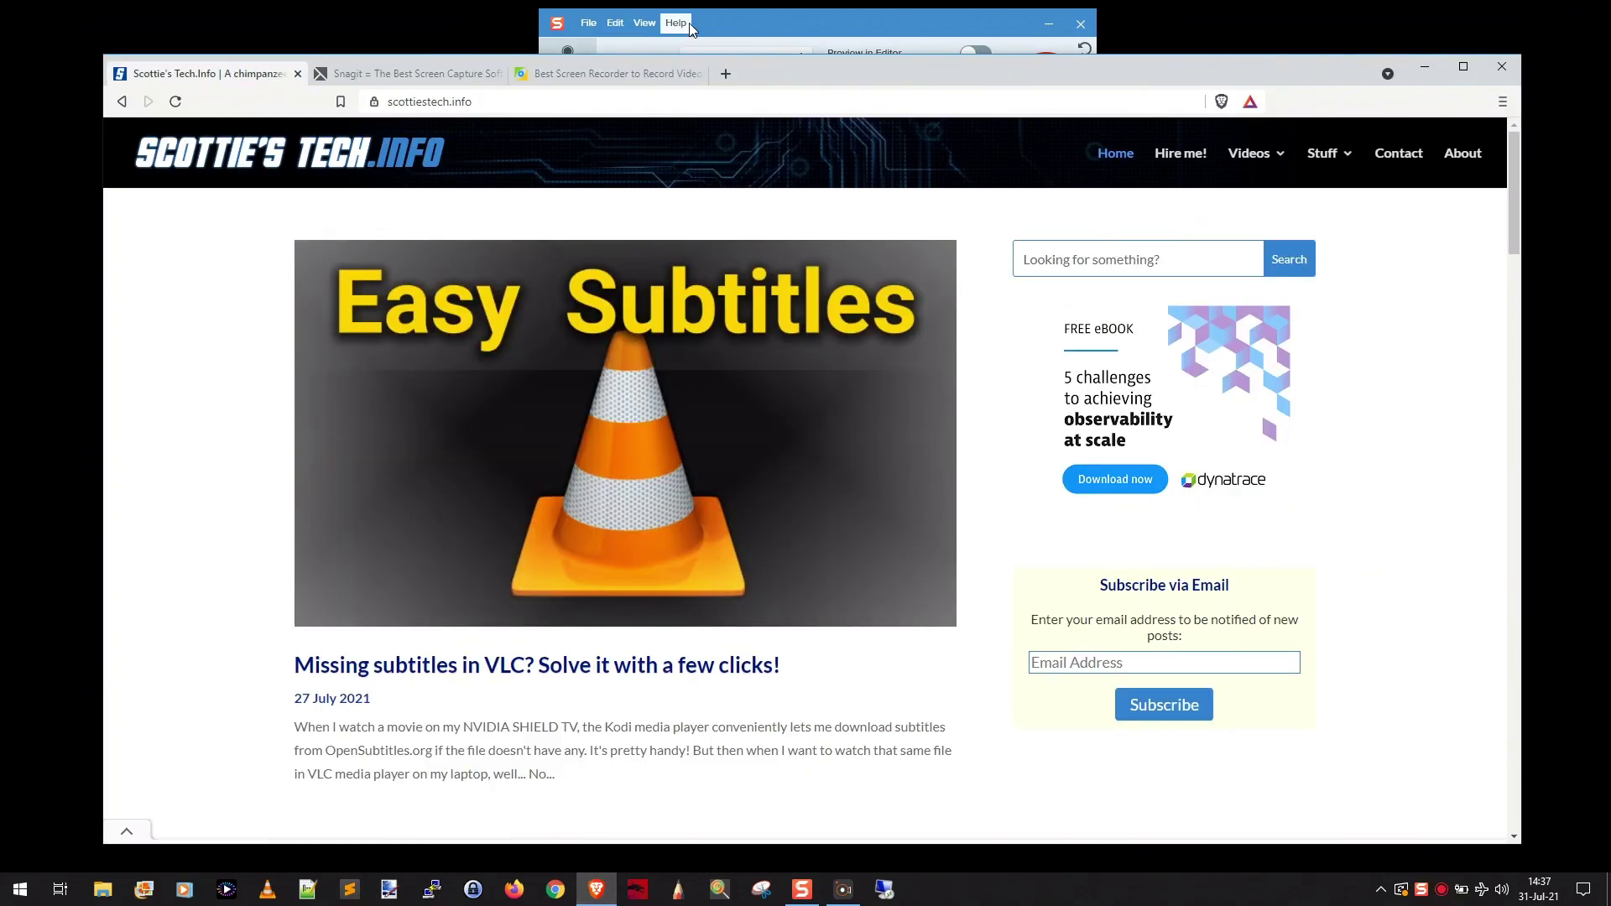
left_click(738, 23)
left_click(779, 58)
left_click(755, 101)
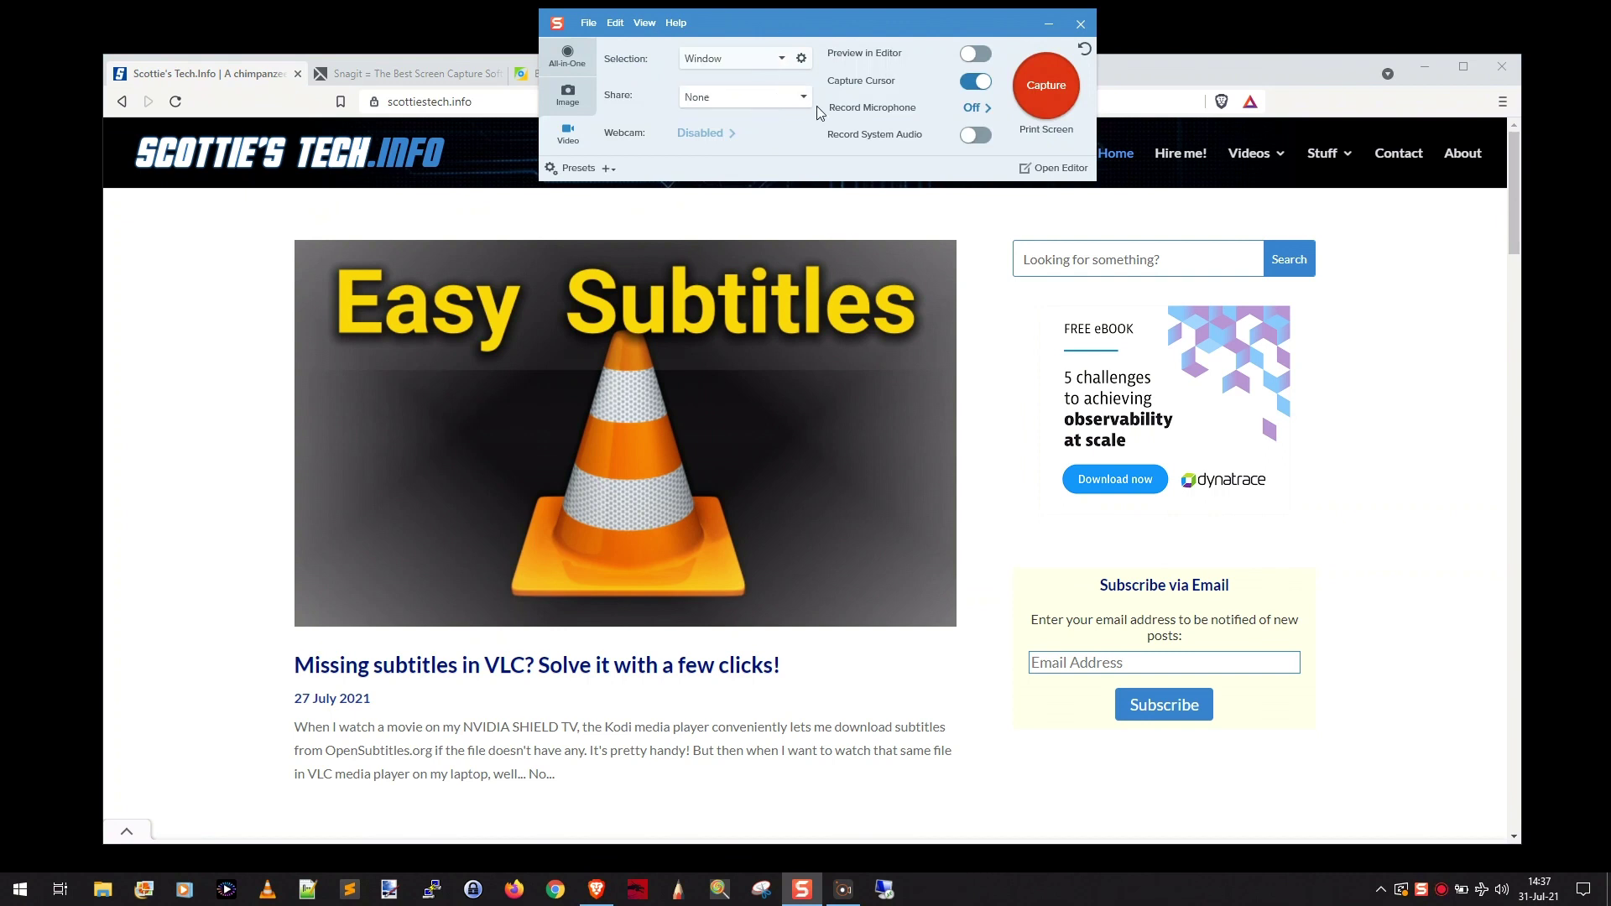
Step: Start a Snagit video capture, pick the whole browser window as the recording area, and cancel the capture without recording
left_click(1040, 86)
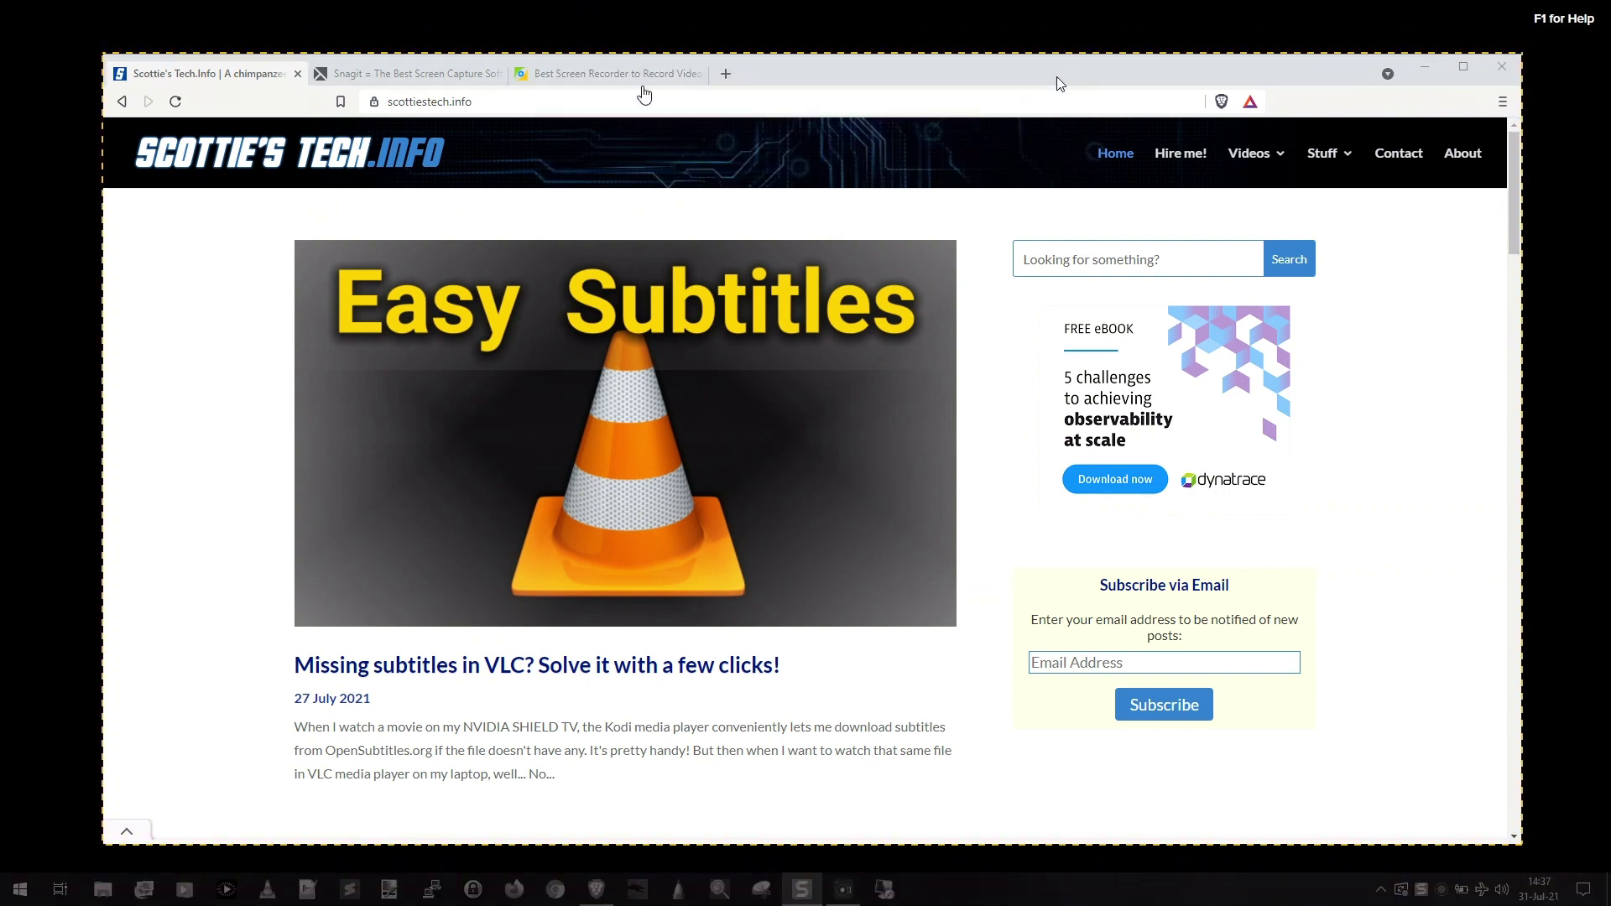
left_click(867, 90)
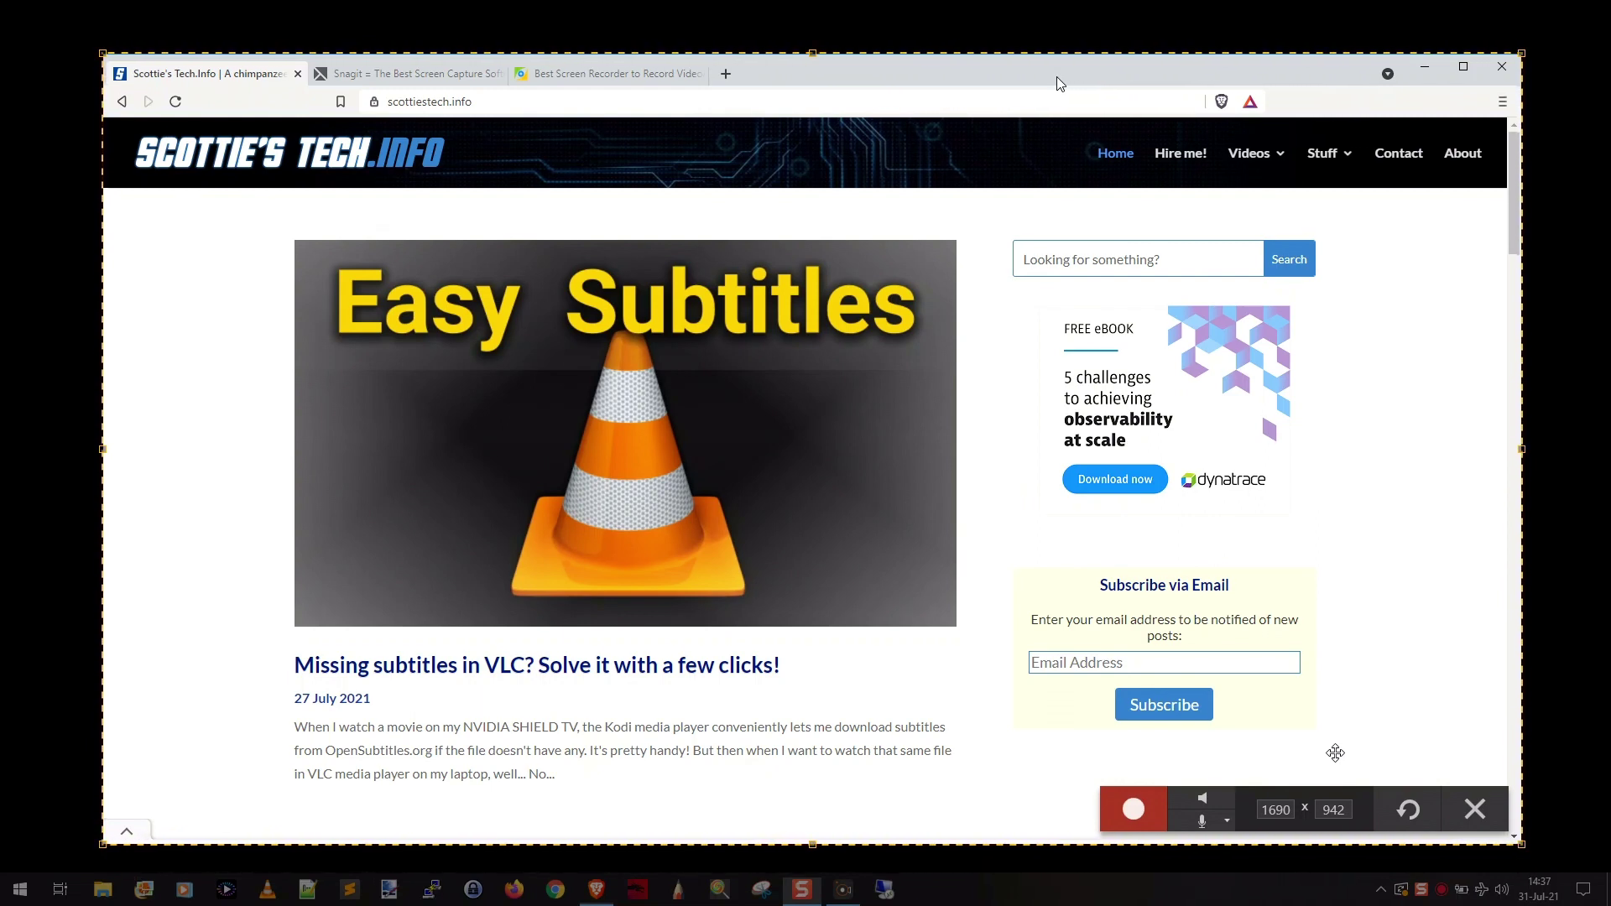
left_click(1477, 812)
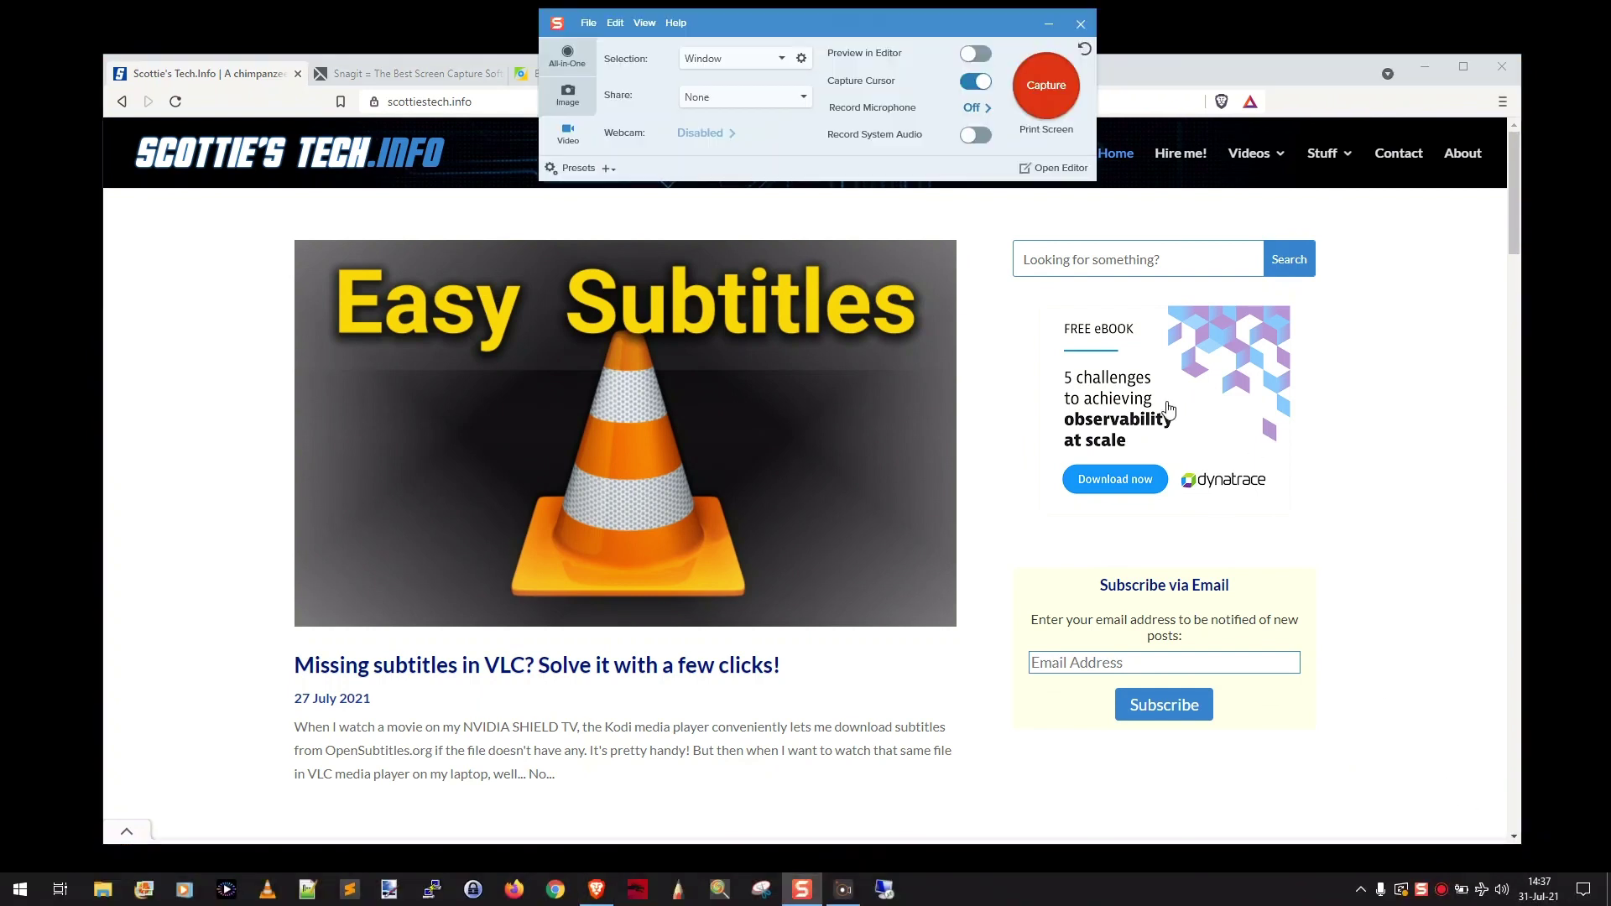